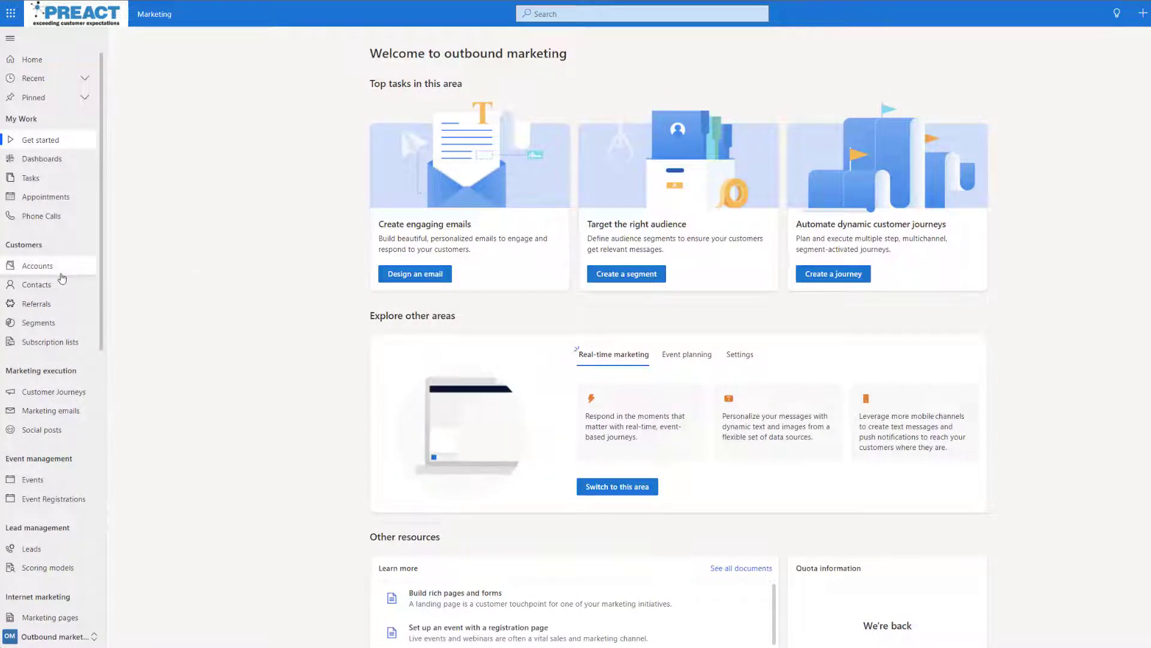
Step: Scroll the sitemap to Internet marketing and show the active Marketing forms list
scroll(62, 278, "down", 3)
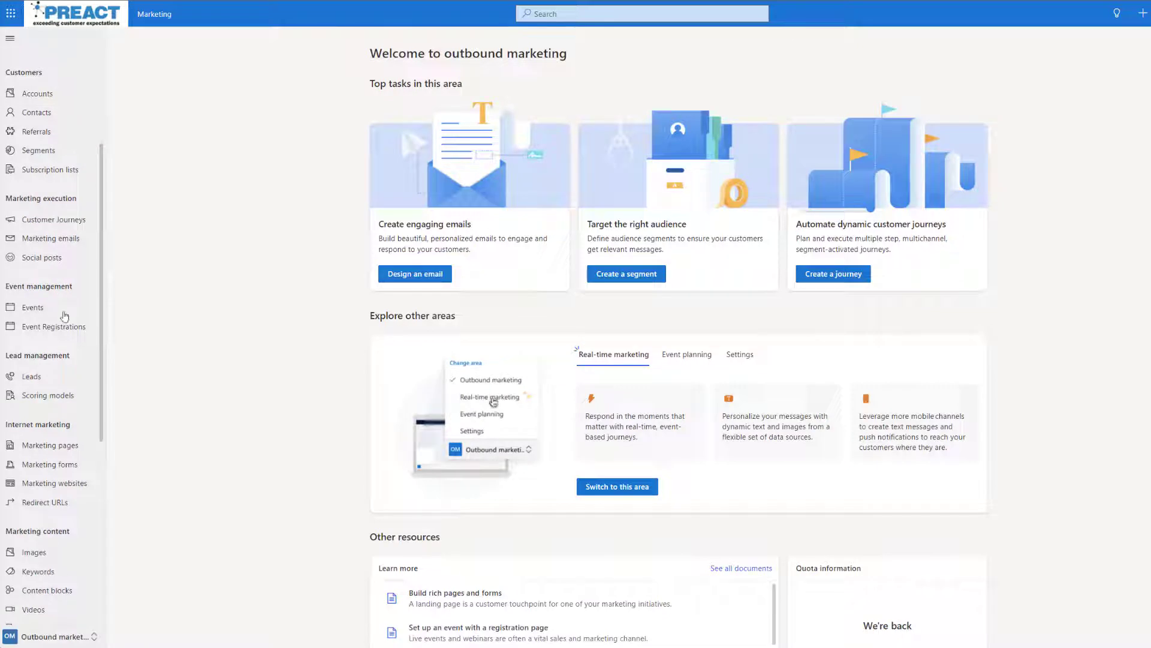
left_click(63, 467)
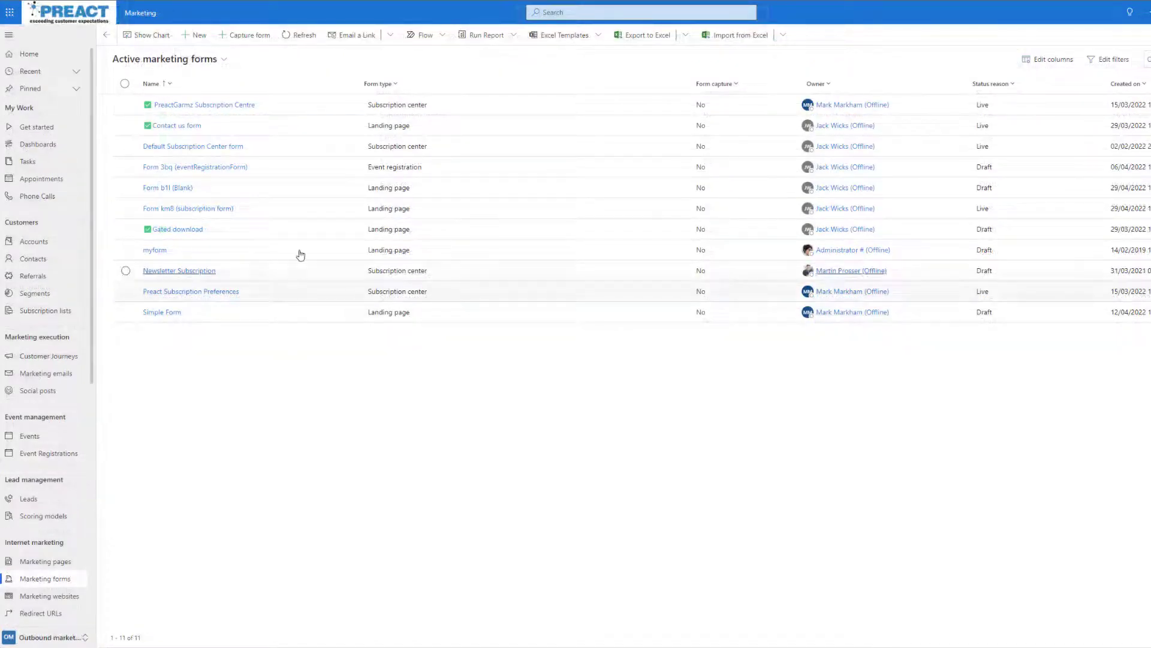
Step: Capture a form from website PREACTGARMZ.CO.UK and run the site's tracking-script check
left_click(242, 37)
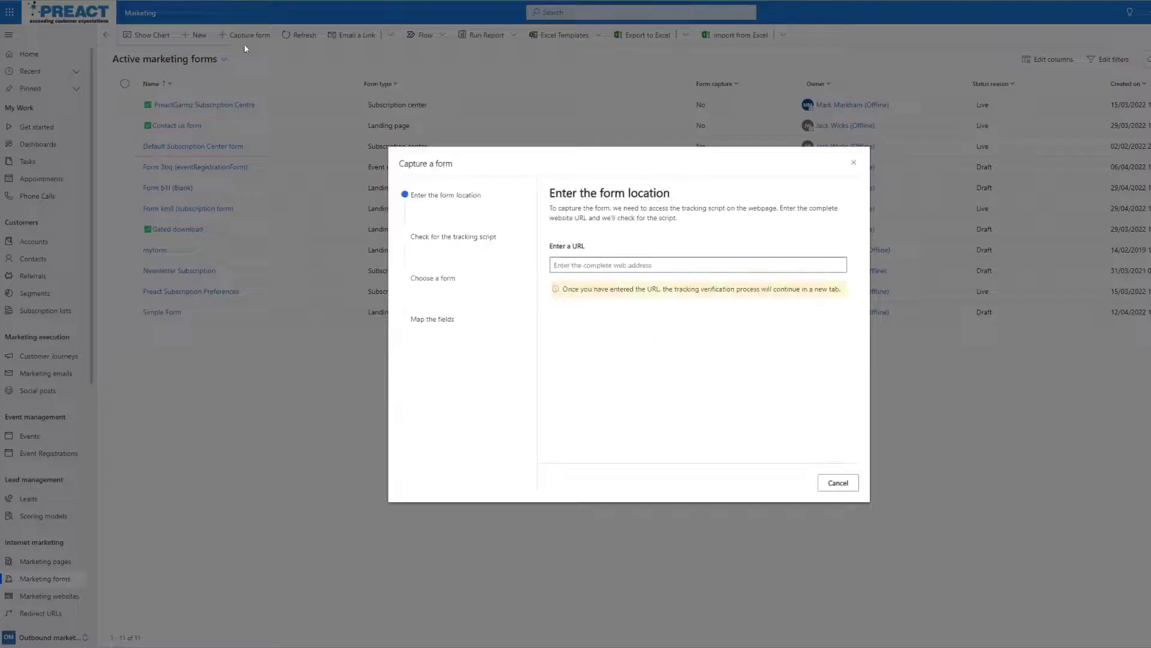
left_click(597, 265)
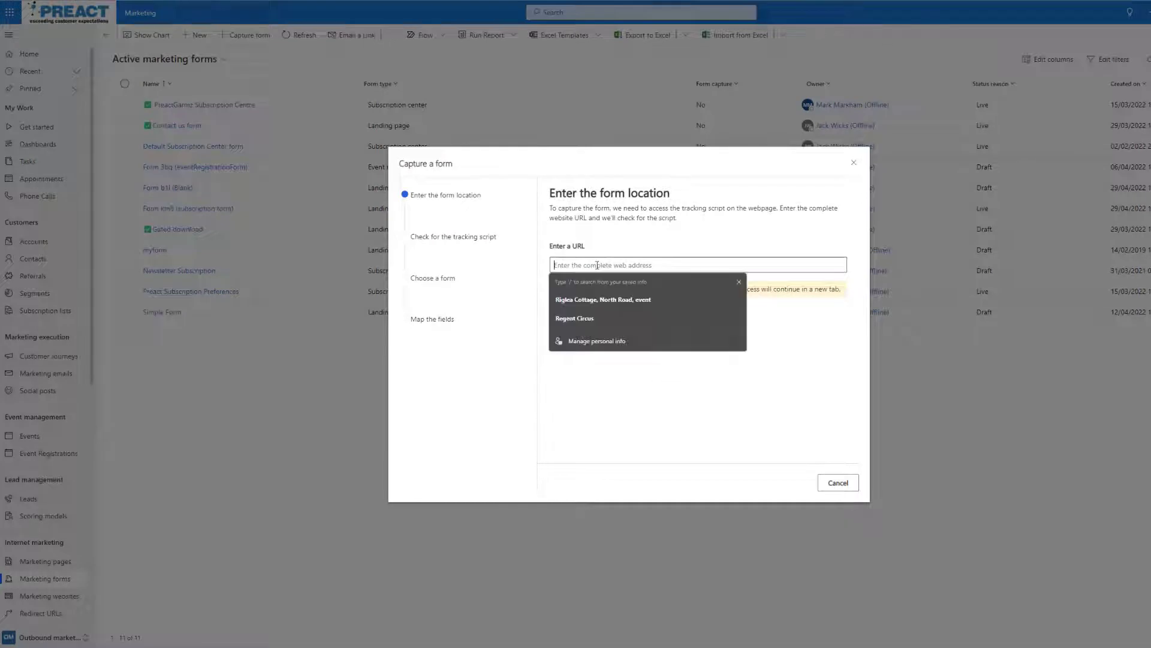
type("PREACT")
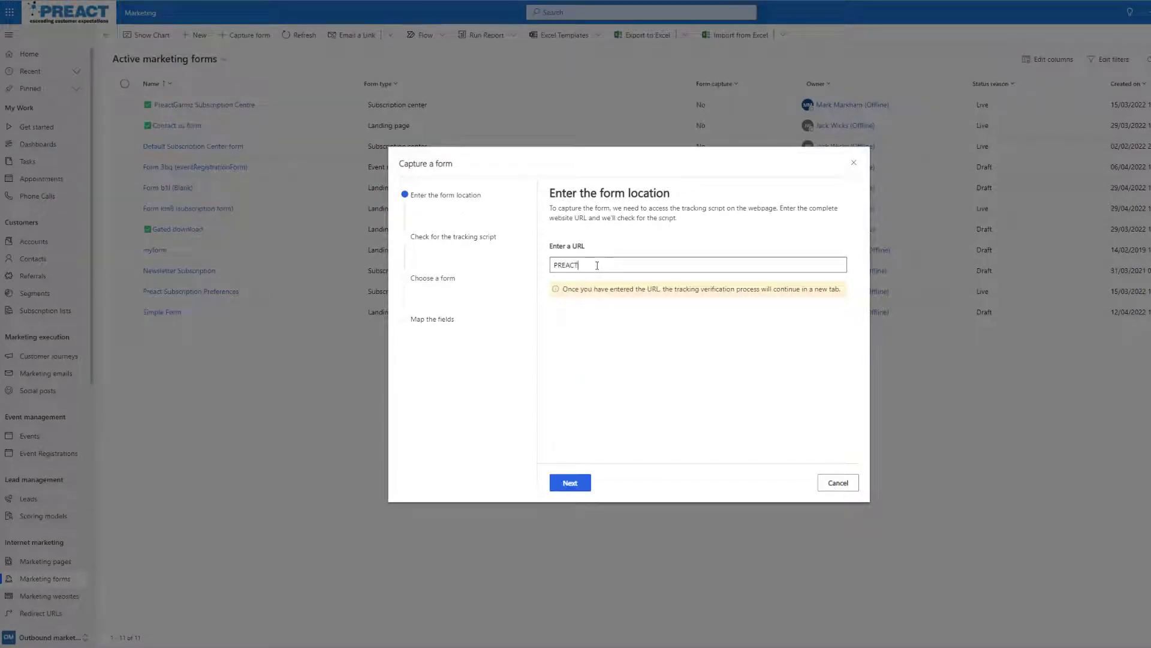
type("GARMZ")
type(".CO.UK")
left_click(579, 483)
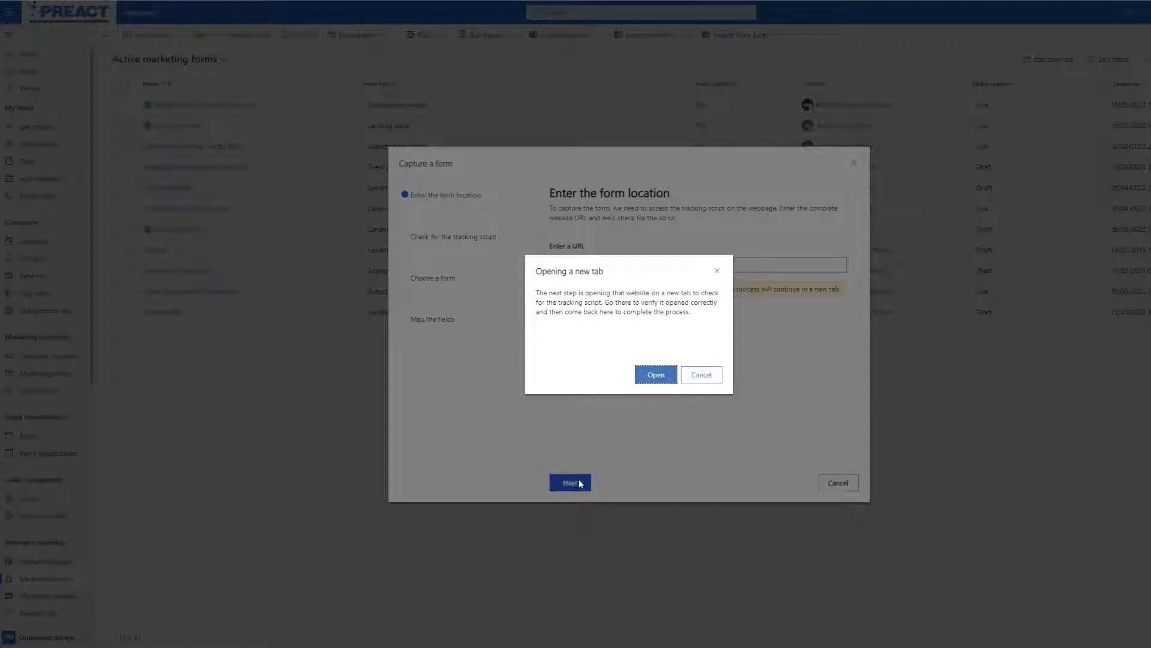
left_click(656, 375)
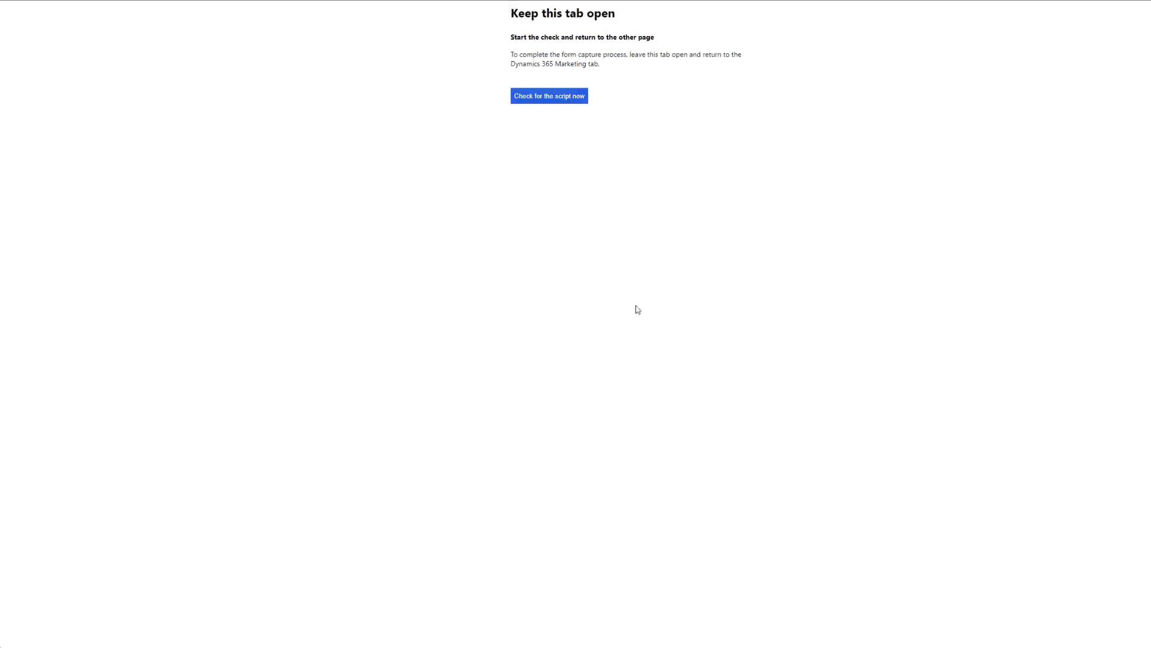
left_click(542, 98)
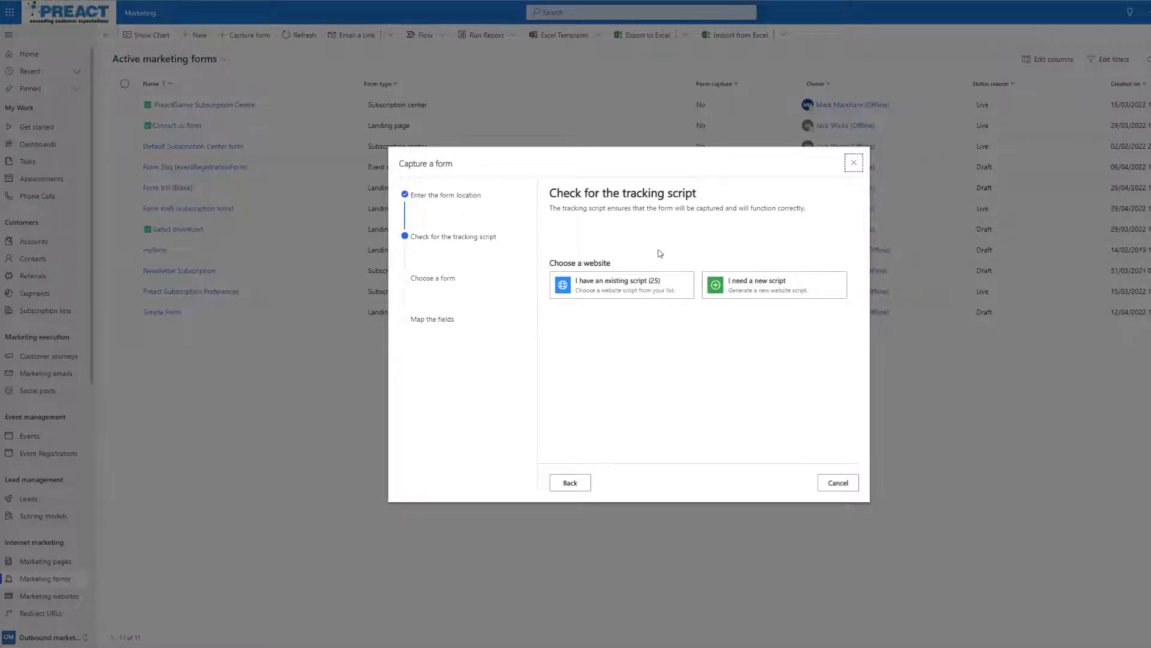
Step: Generate a new tracking script for the website instead of using an existing one
left_click(714, 291)
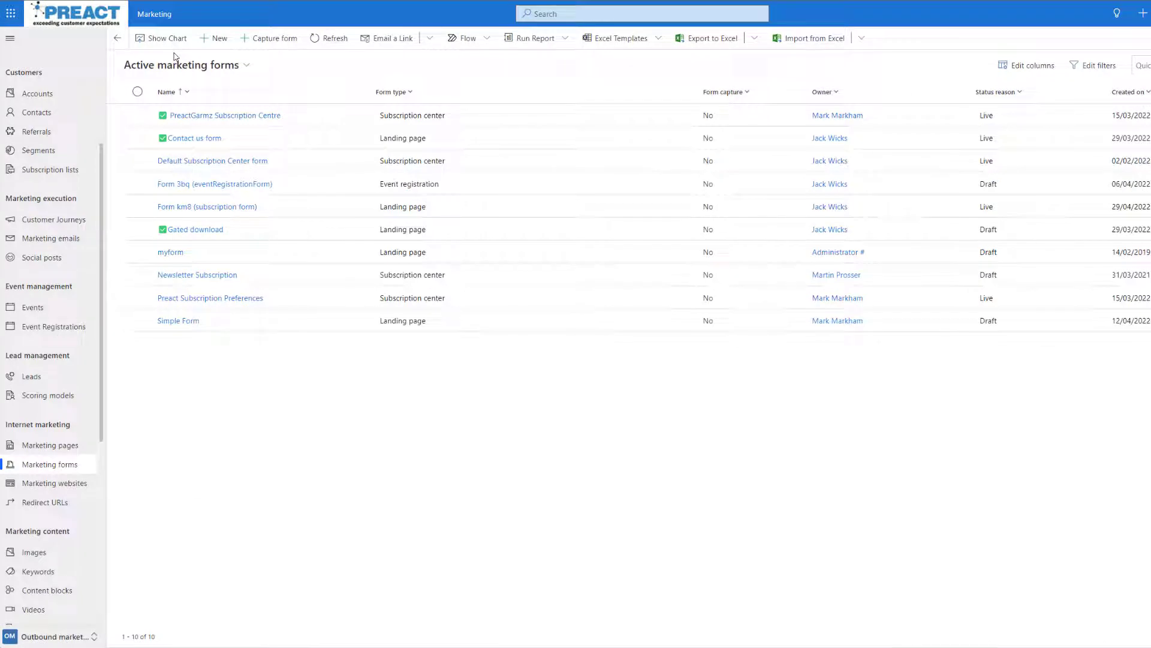
Step: Create a new marketing form, browsing the template gallery but skipping it for a blank form
left_click(223, 44)
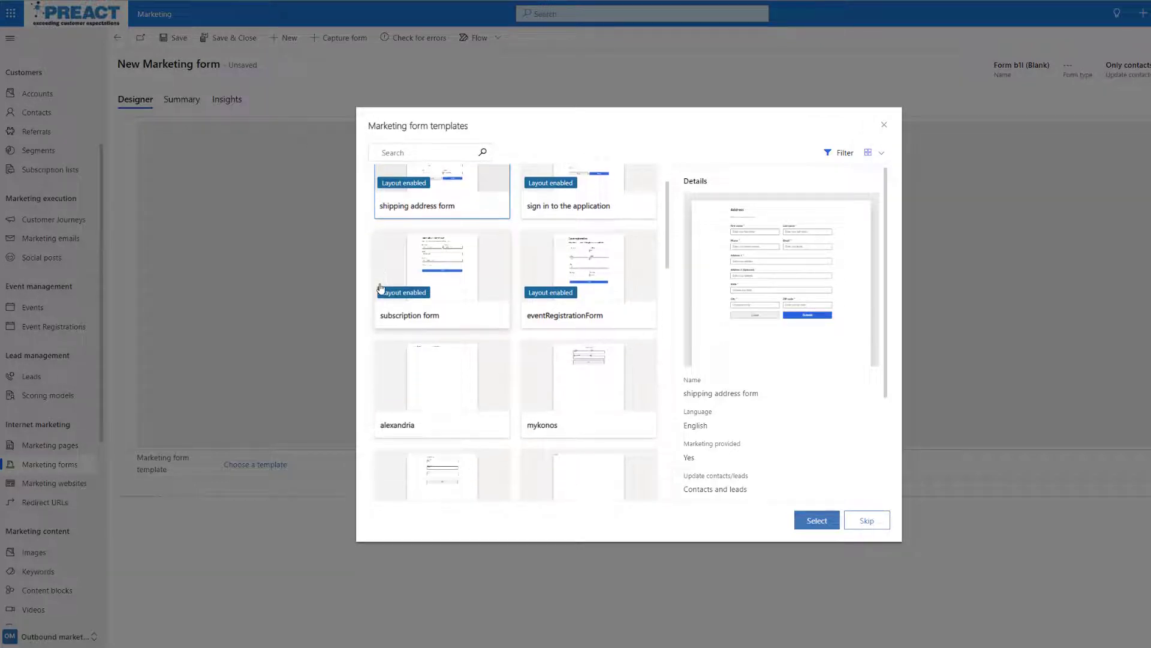
scroll(381, 288, "down", 2)
scroll(379, 285, "down", 1)
scroll(380, 284, "down", 2)
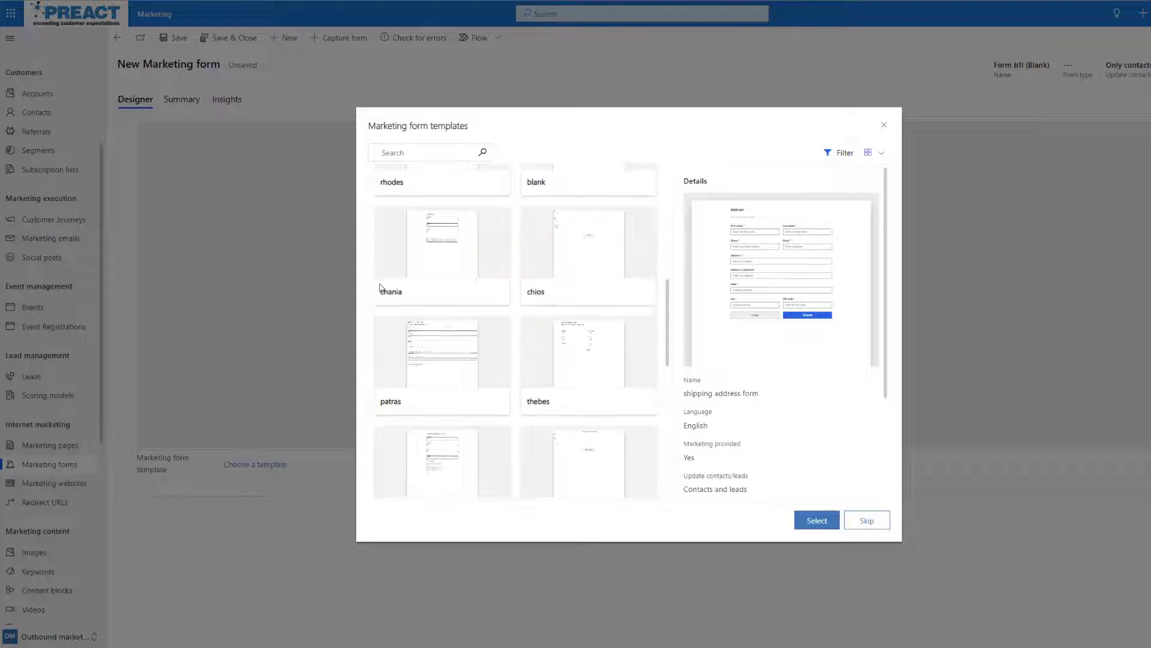
scroll(380, 285, "down", 1)
scroll(379, 285, "down", 1)
scroll(380, 287, "down", 2)
scroll(379, 286, "down", 1)
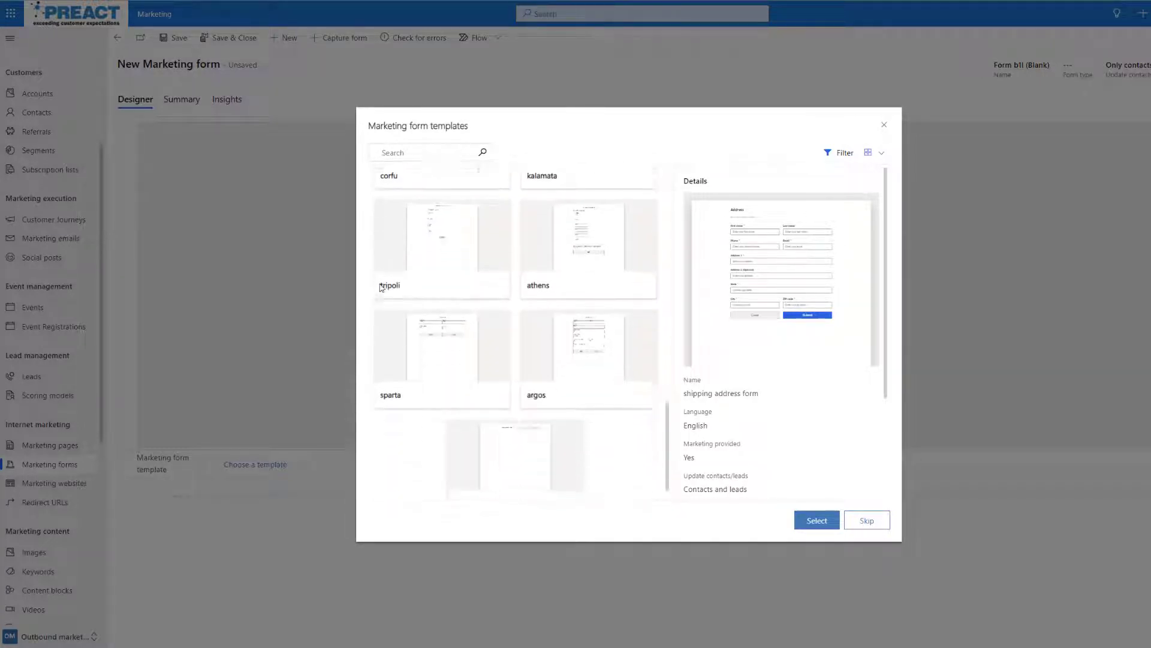
scroll(379, 286, "down", 1)
scroll(379, 284, "up", 2)
scroll(380, 285, "up", 3)
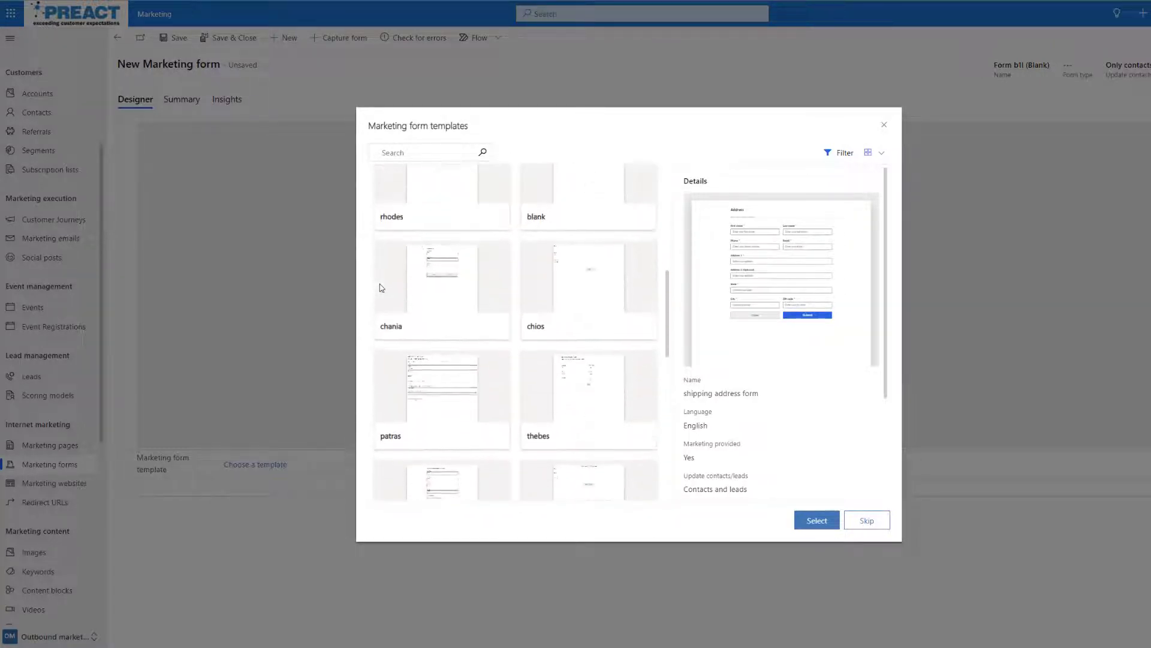
scroll(379, 284, "up", 3)
scroll(379, 284, "up", 2)
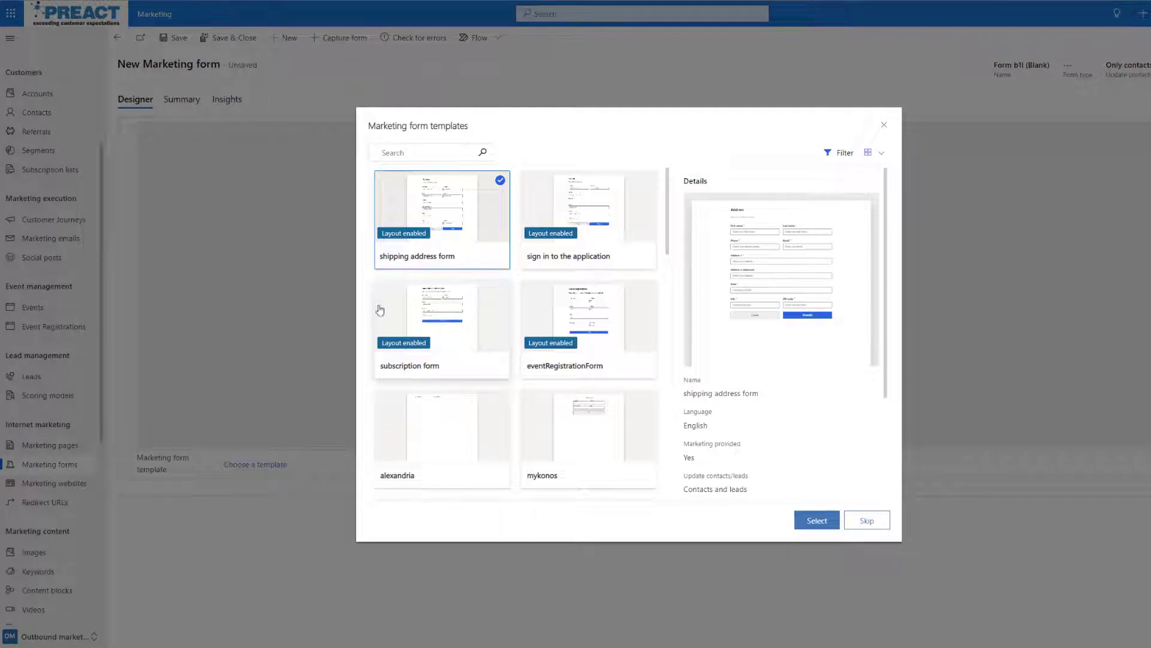
left_click(865, 522)
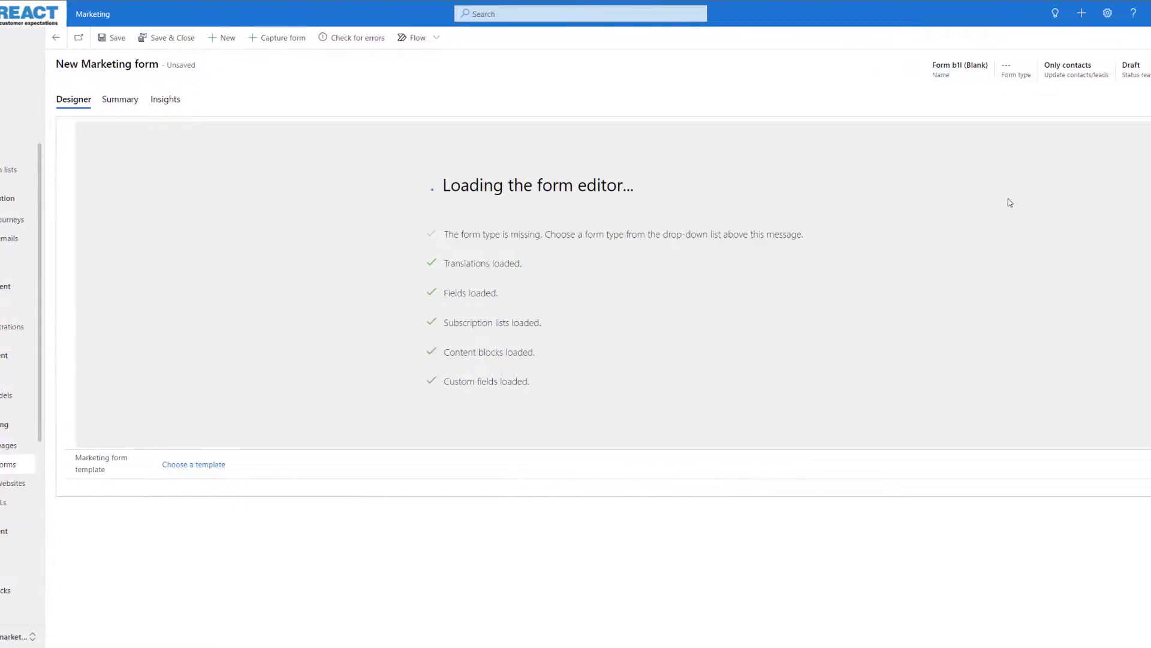
Step: In the header details, set Form type to Landing page and Update contacts/leads to Only contacts
left_click(1133, 71)
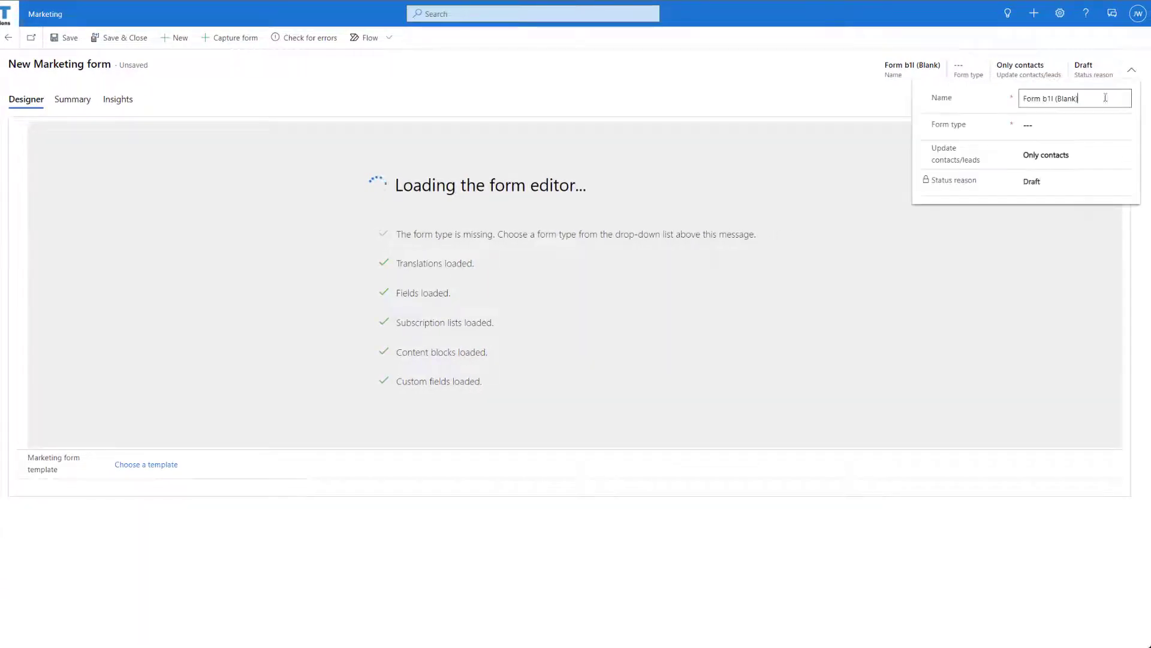
left_click(1053, 126)
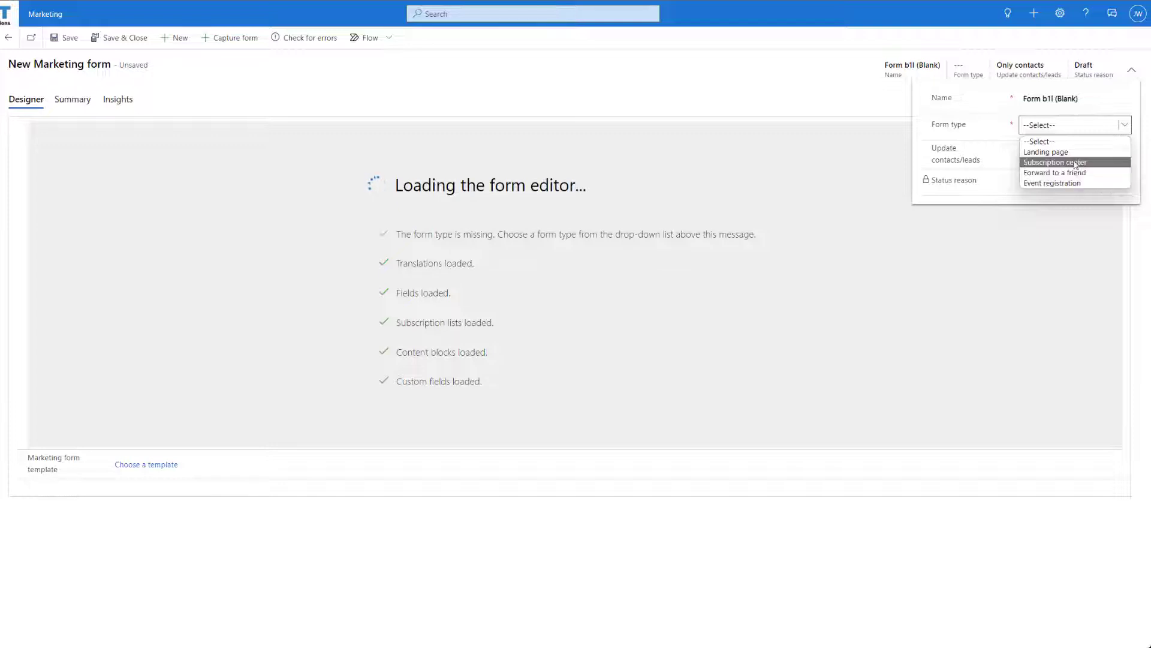
left_click(1058, 152)
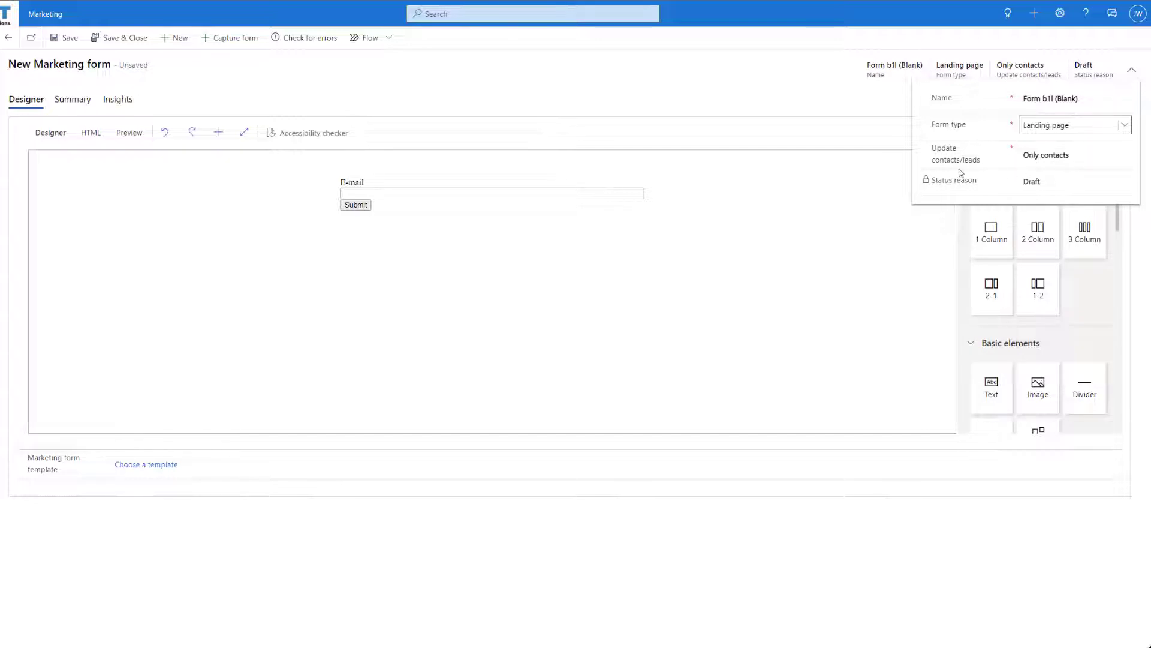
left_click(1040, 159)
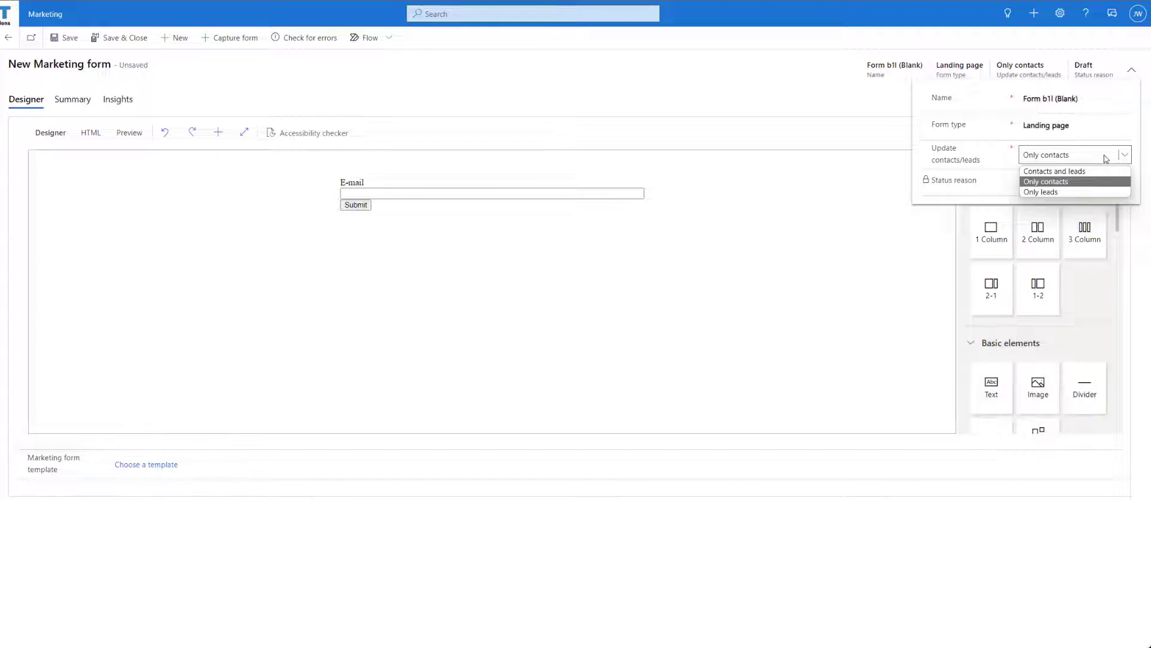
left_click(1107, 158)
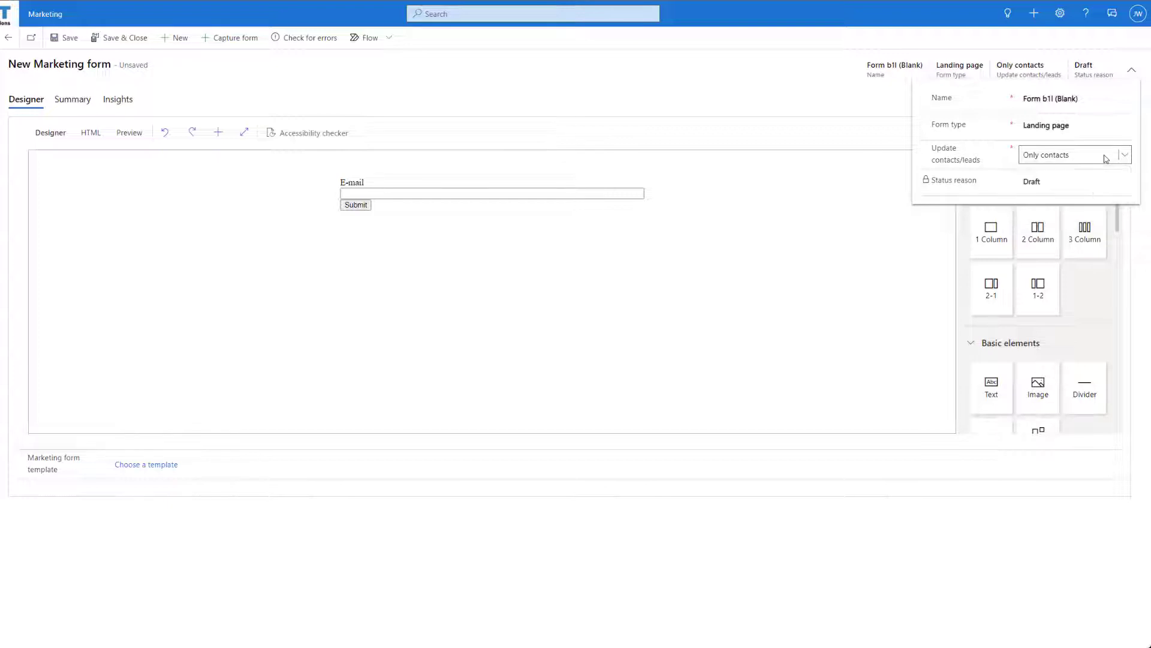
left_click(722, 280)
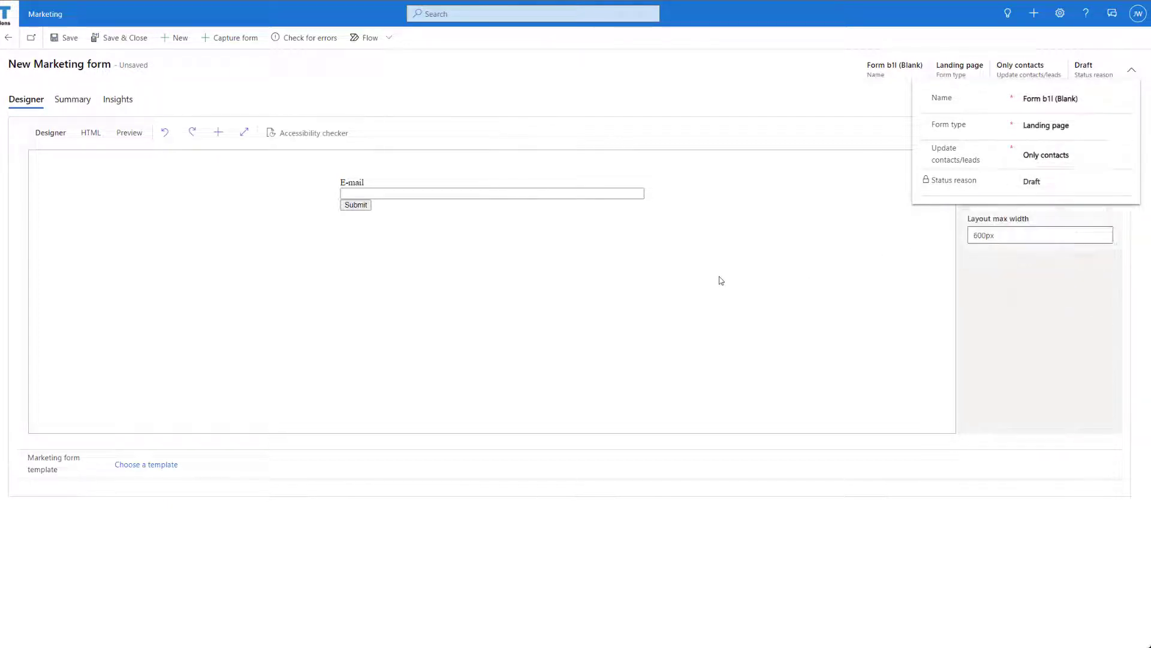
left_click(1140, 77)
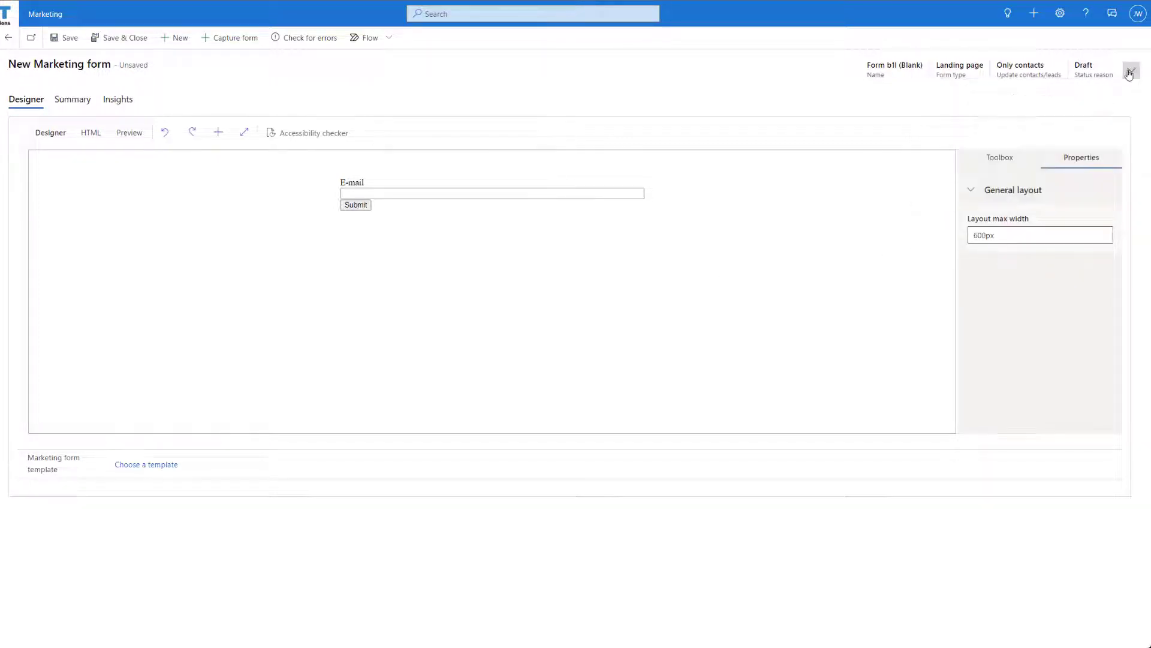
left_click(1000, 157)
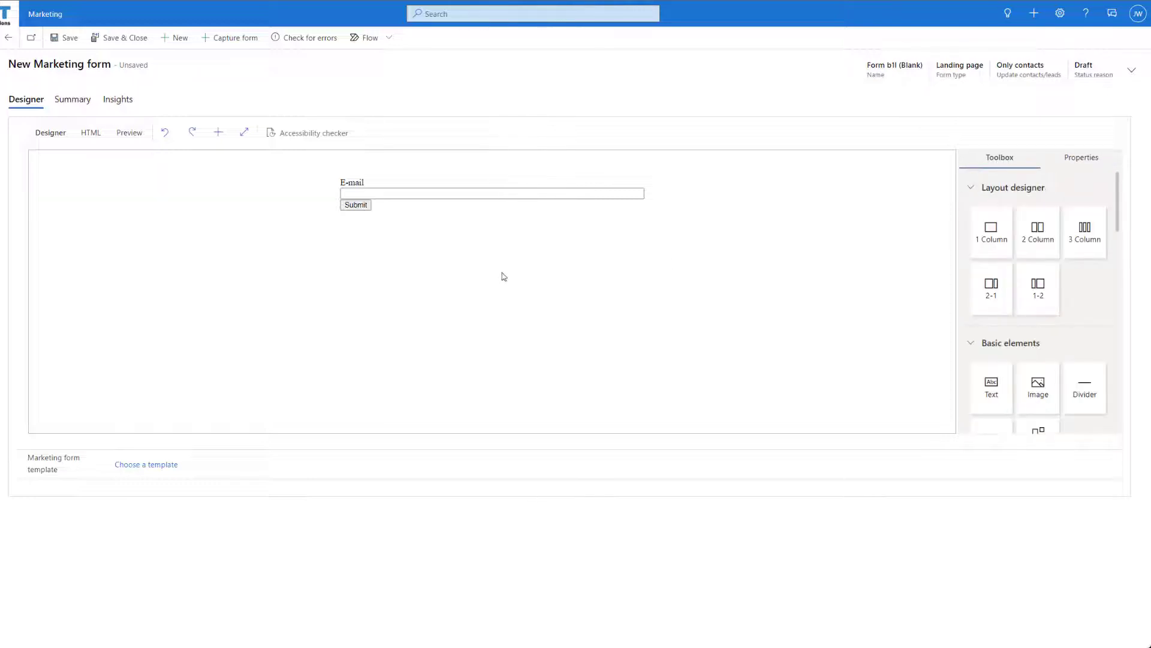
left_click(479, 276)
left_click(1000, 158)
scroll(986, 269, "down", 2)
scroll(989, 282, "down", 1)
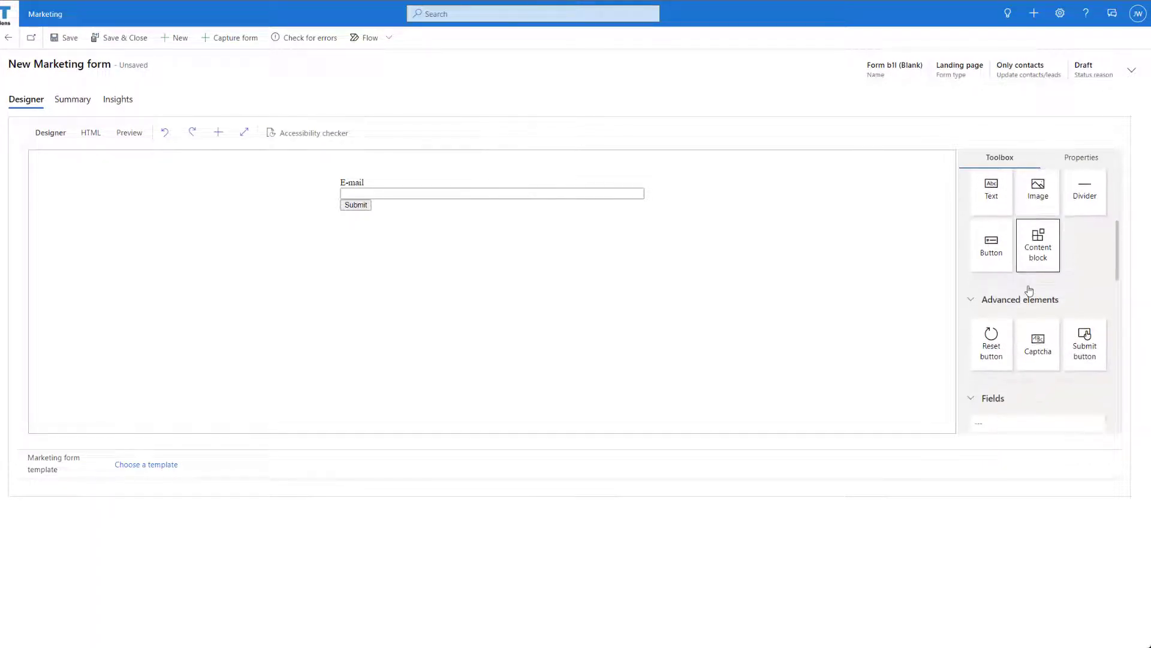
scroll(1029, 291, "down", 1)
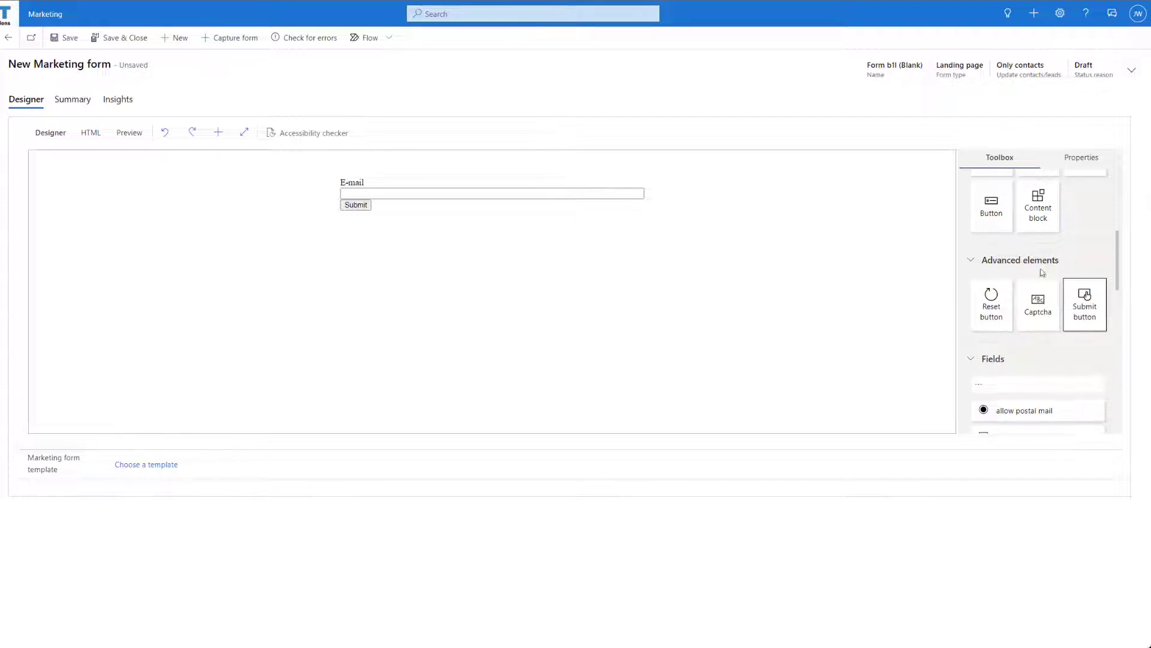
scroll(1031, 261, "down", 2)
scroll(1032, 266, "down", 2)
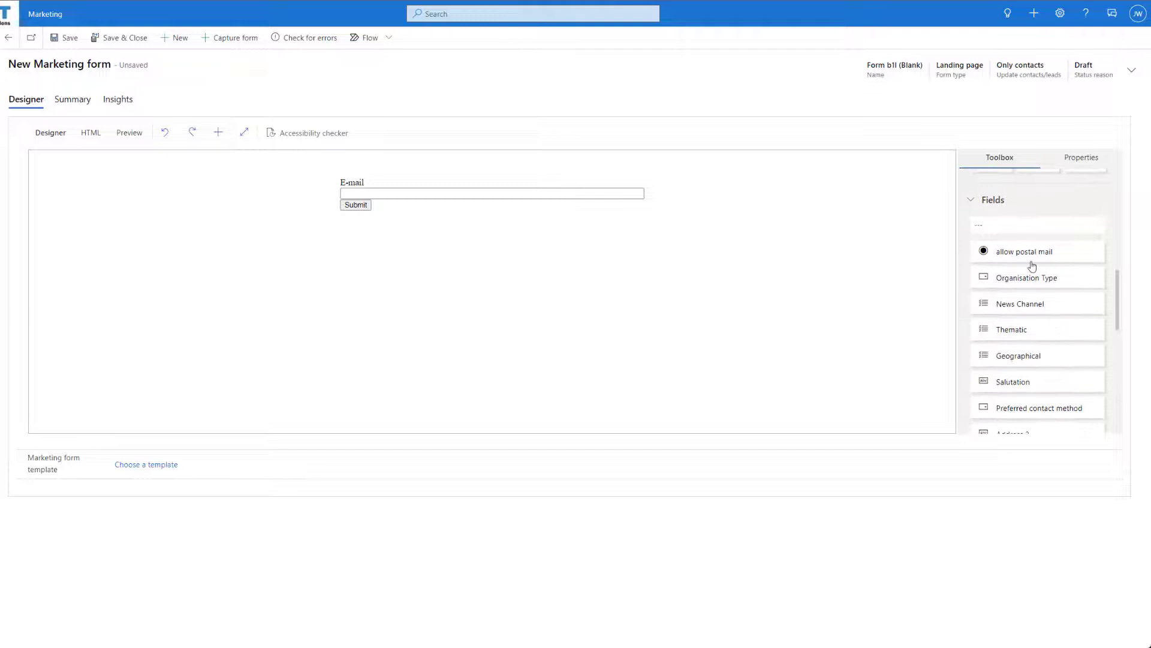
scroll(1032, 265, "down", 1)
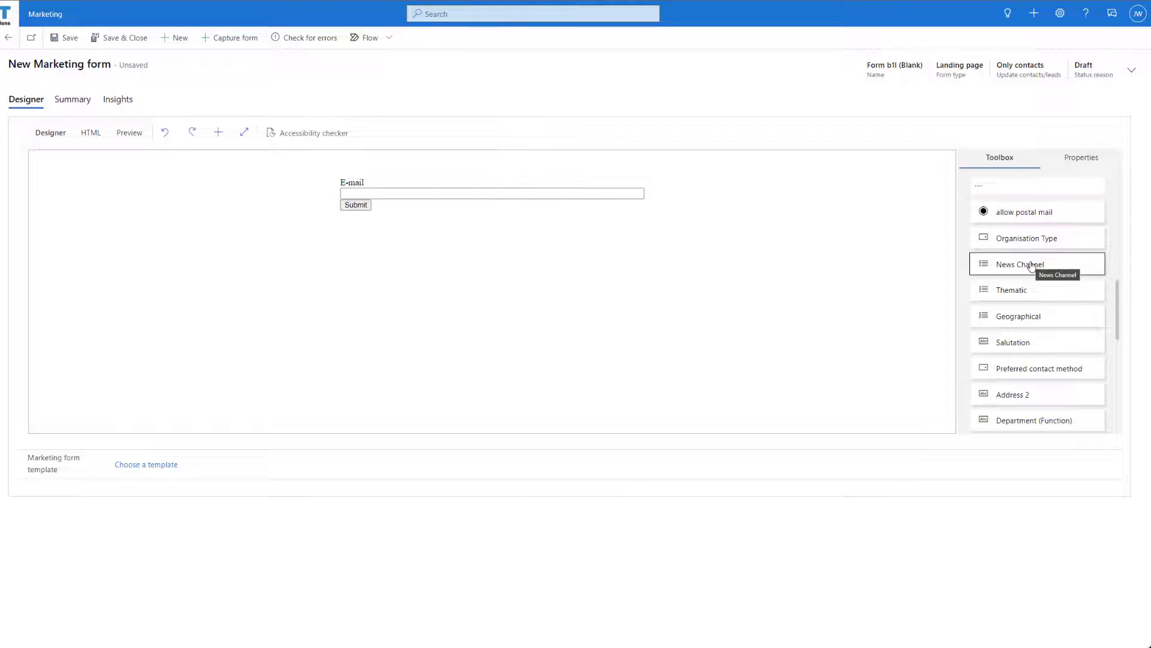
scroll(1031, 266, "up", 3)
scroll(1032, 266, "up", 3)
scroll(1032, 266, "up", 2)
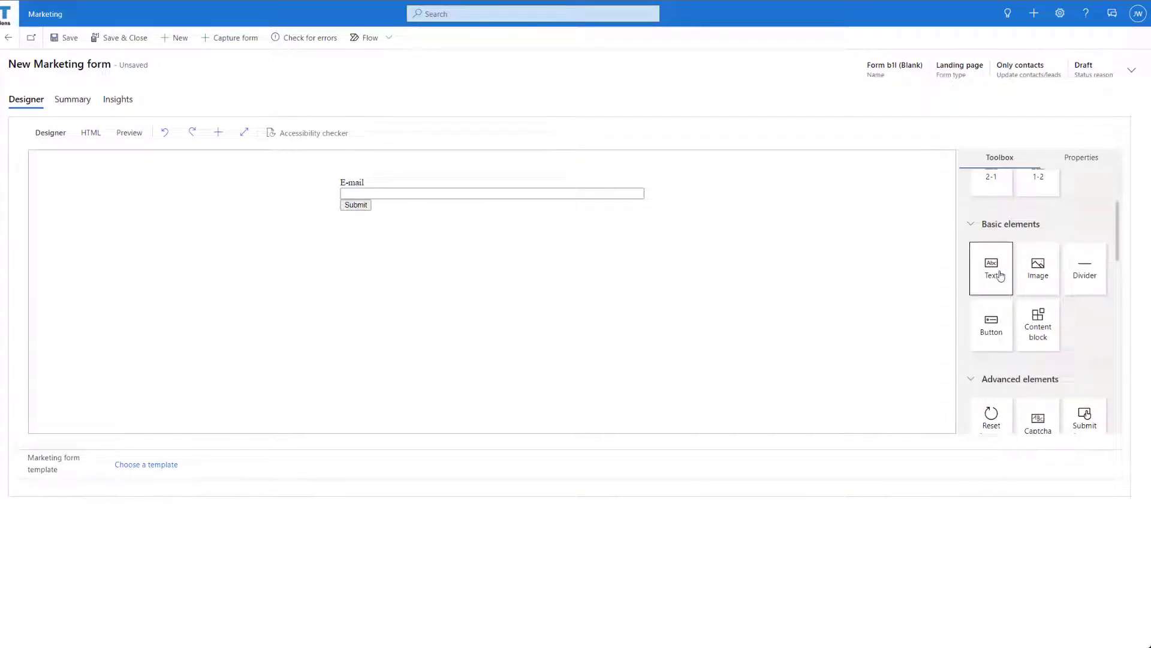
Step: Insert a centre-aligned text block above E-mail reading 'Contact Us'
left_click_drag(993, 273, 450, 175)
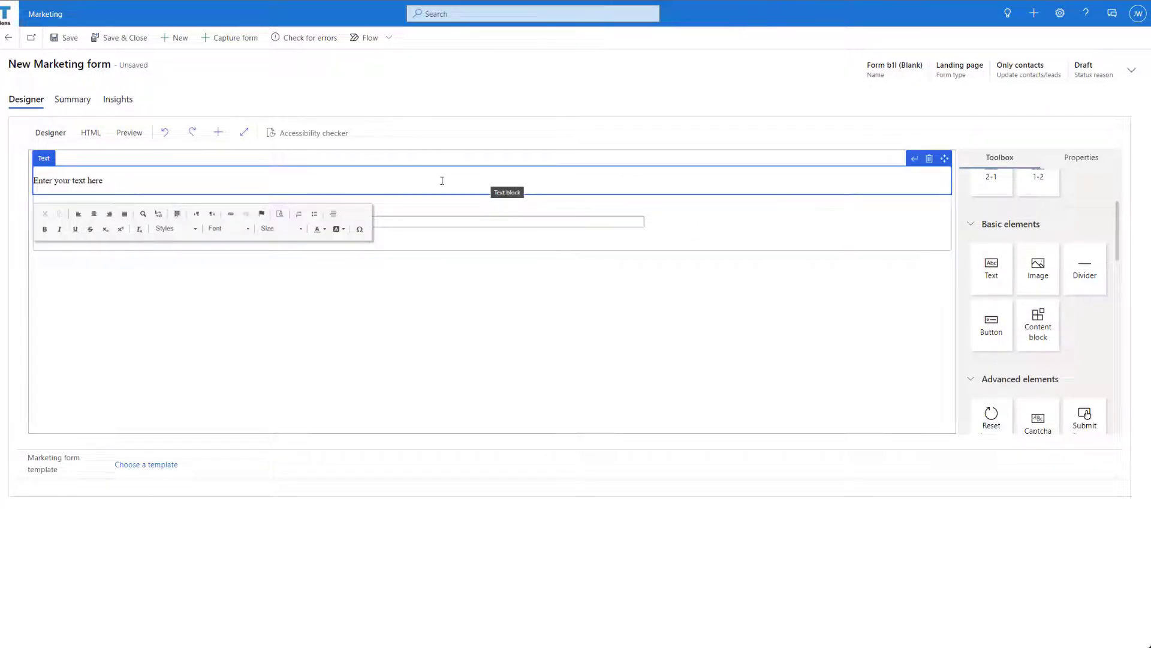
left_click(94, 214)
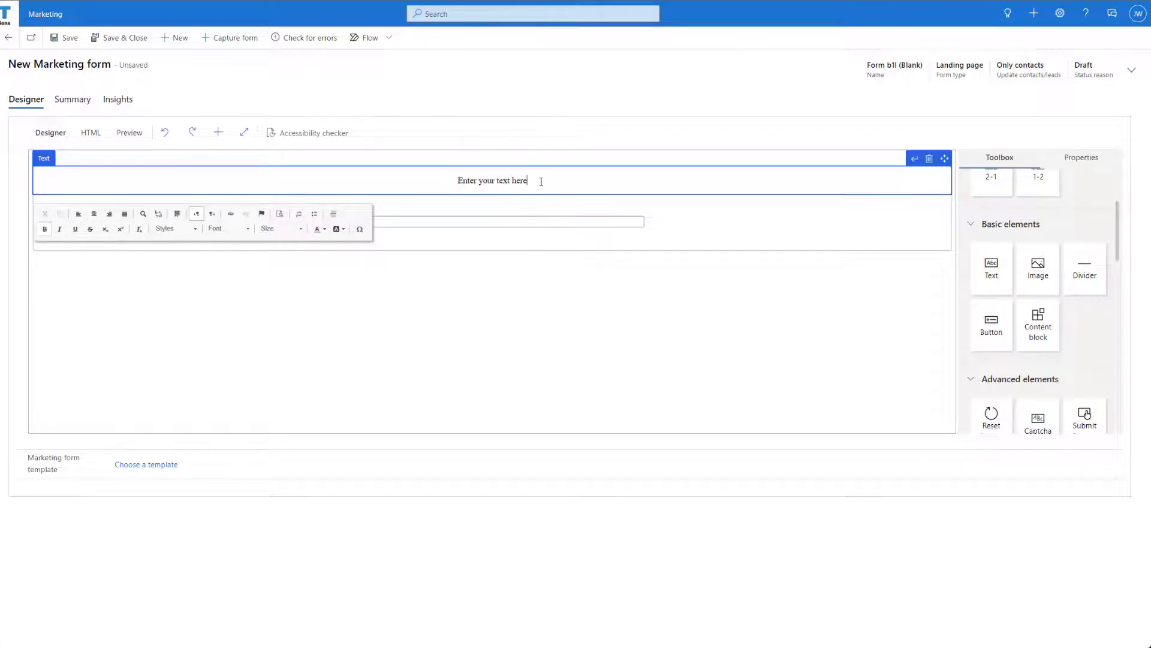
mouse_move(528, 181)
left_mouse_down()
mouse_move(448, 178)
mouse_move(427, 139)
left_mouse_up()
type("Contact Us")
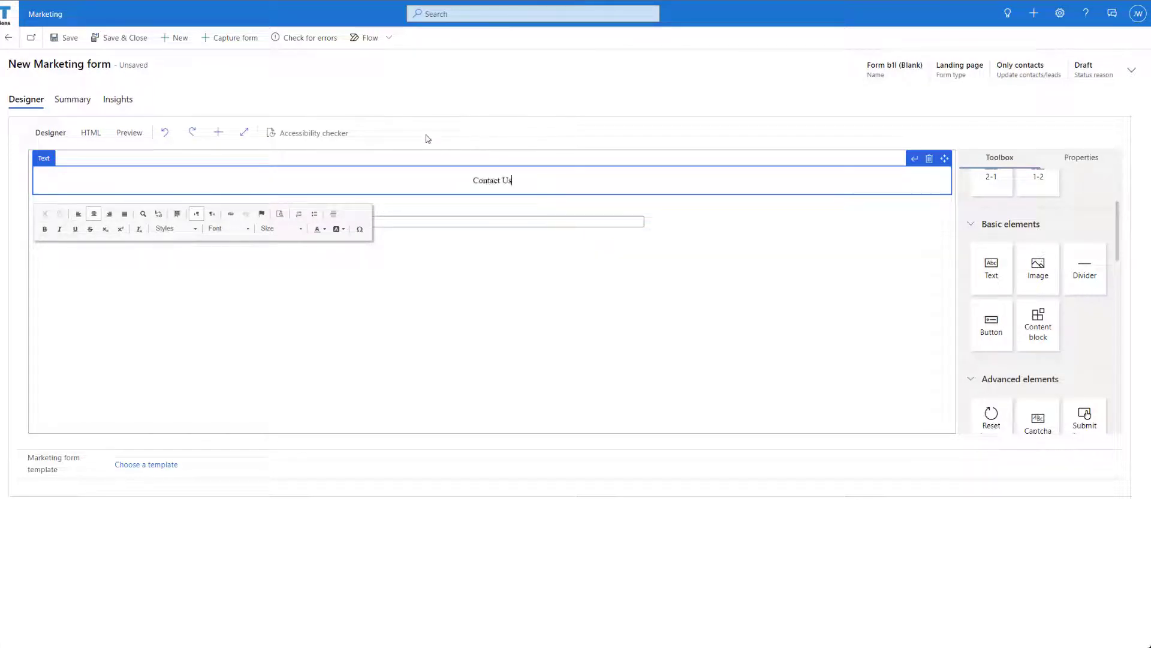
left_click(489, 260)
mouse_move(491, 212)
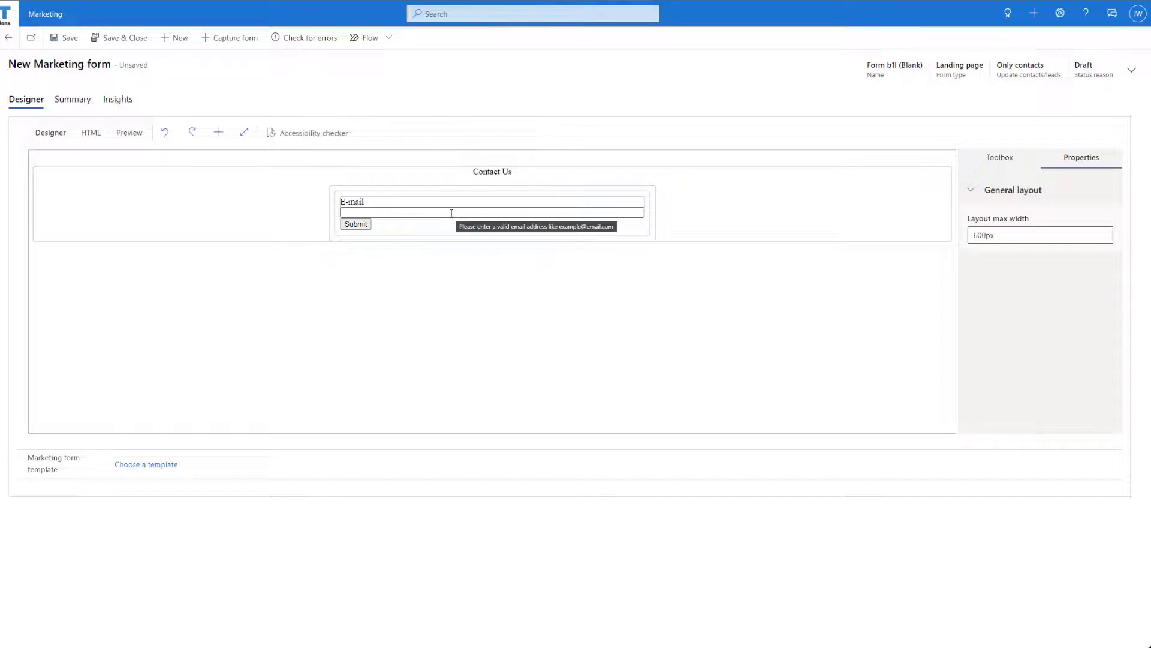
Step: Search fields for 'FIRST' and drop First Name, Last Name and Phone number above E-mail
left_click(999, 157)
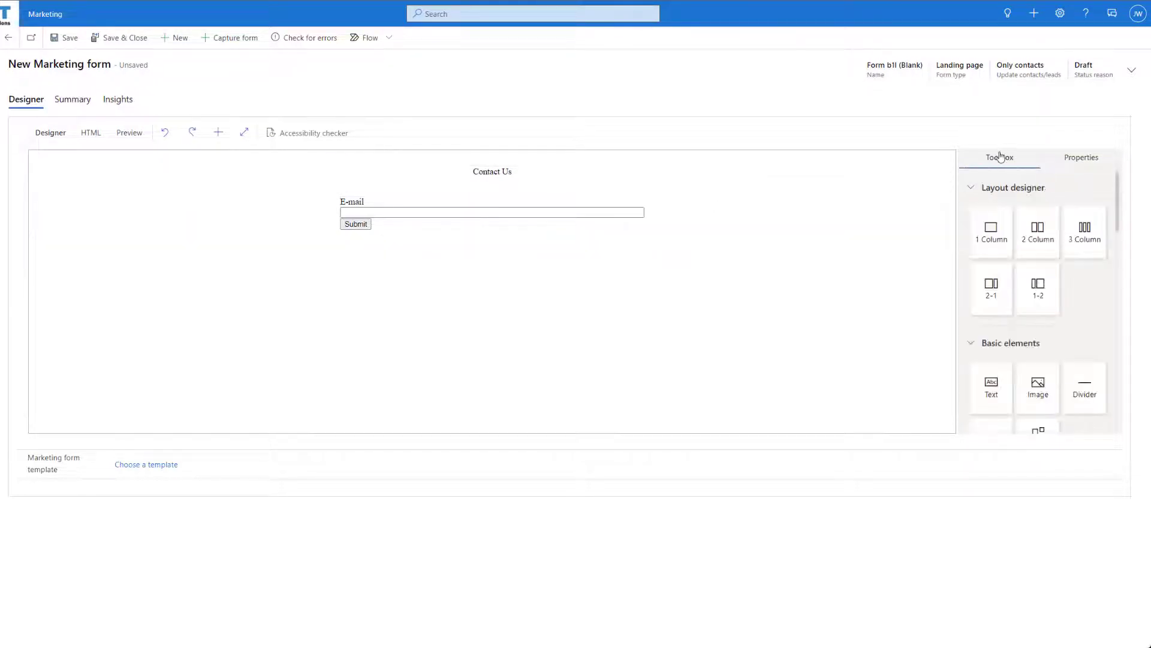
scroll(990, 271, "down", 3)
scroll(989, 273, "down", 3)
left_click(984, 226)
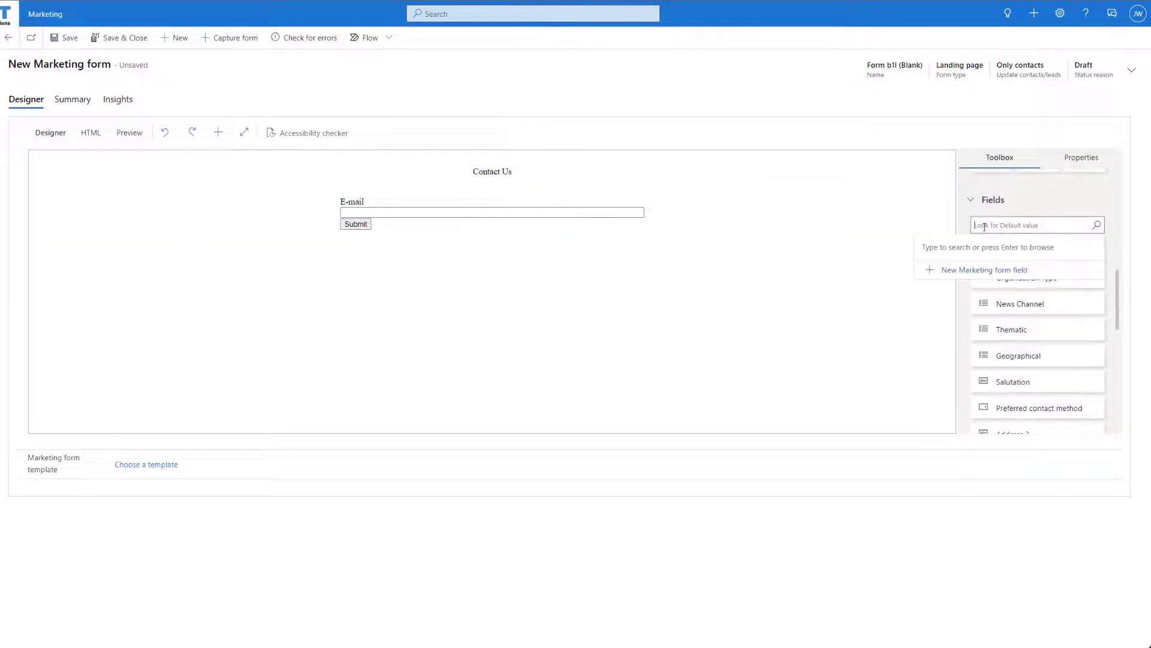
type("FIRST")
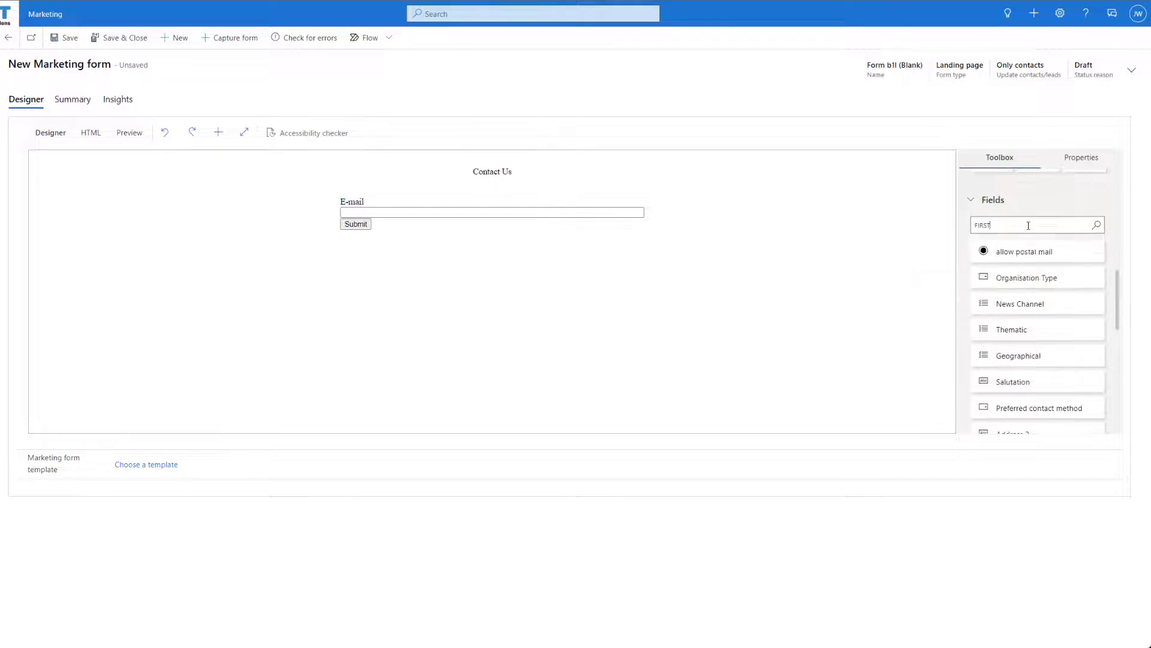
left_click_drag(1028, 250, 458, 205)
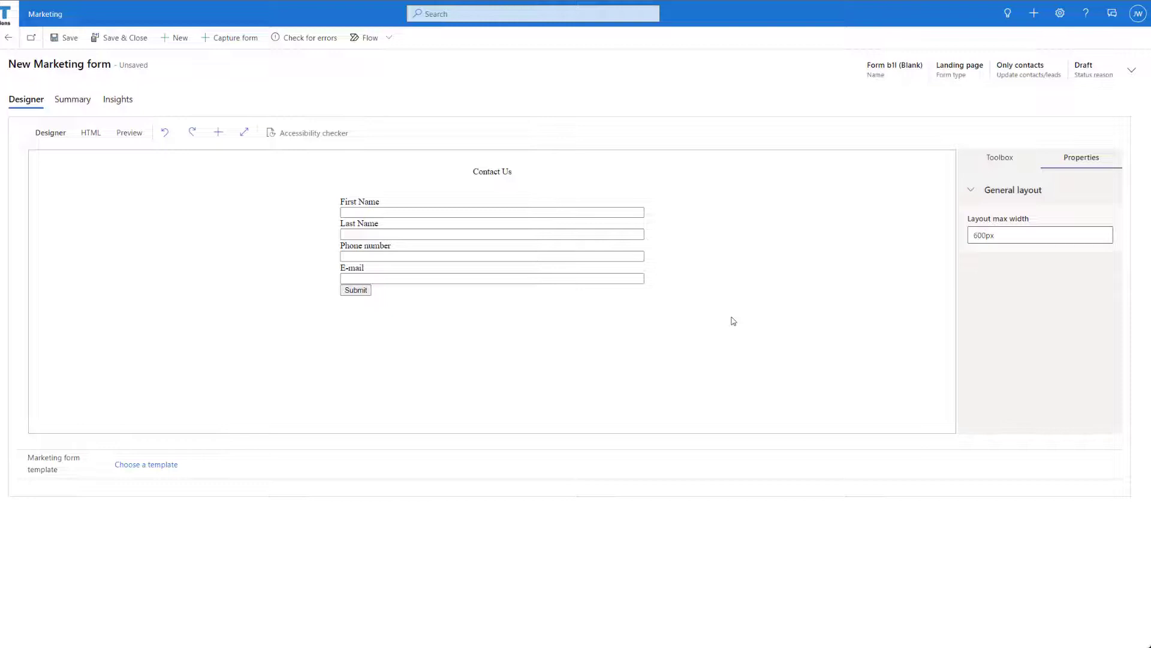
left_click(1000, 157)
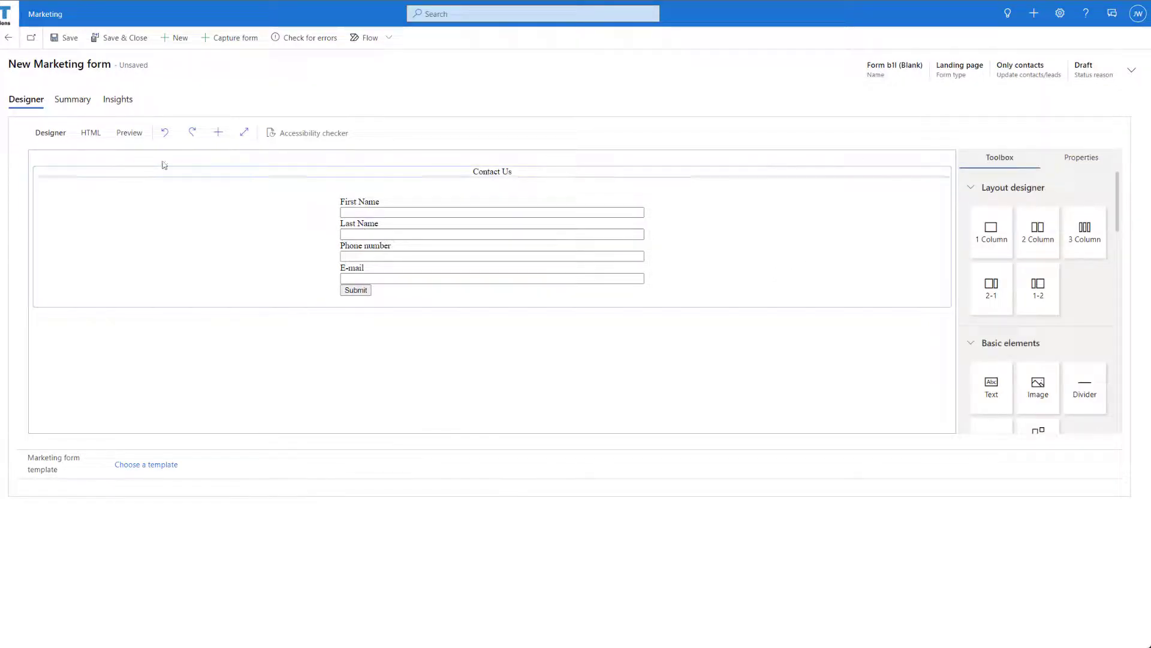
left_click(128, 136)
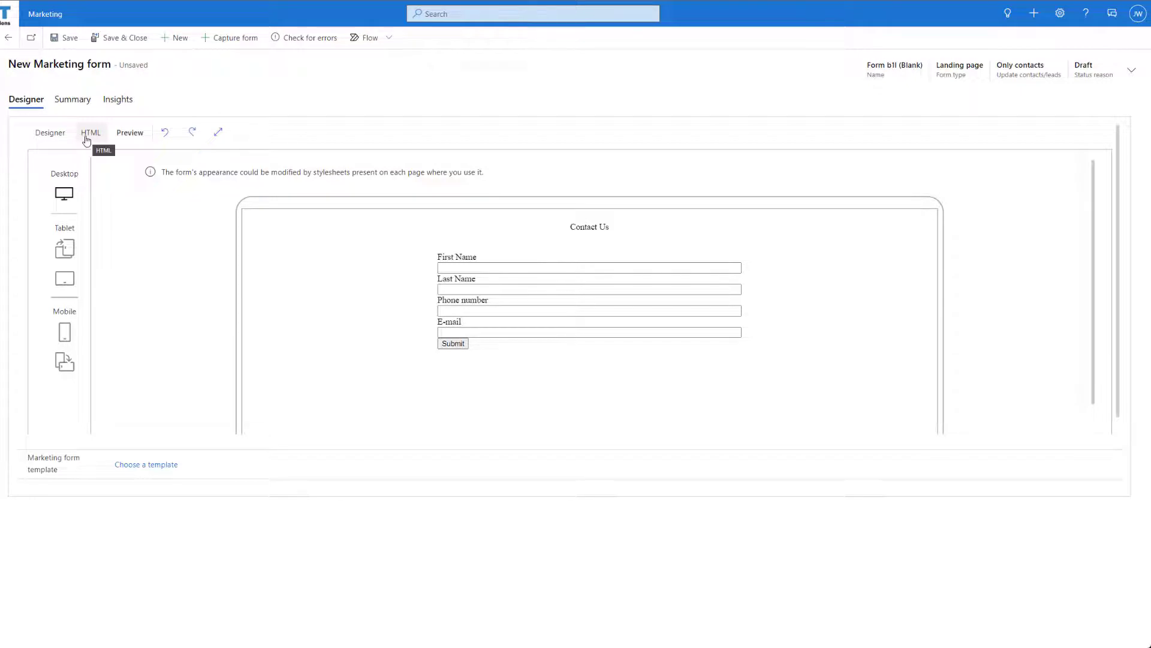
left_click(52, 137)
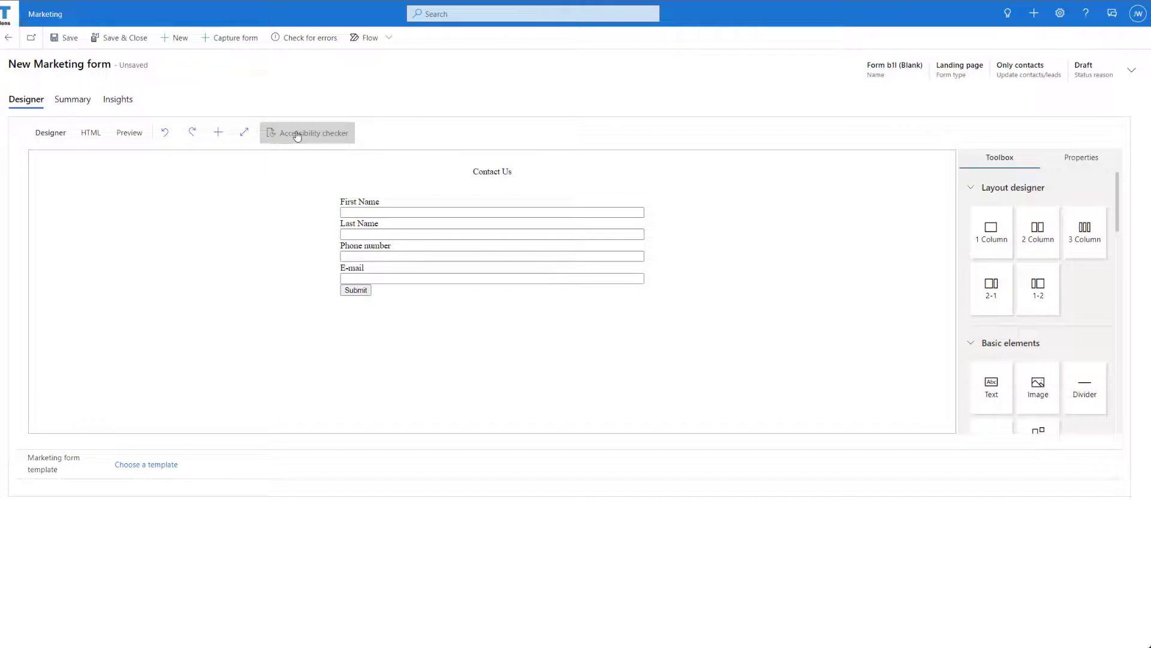
Step: Run the accessibility checker, see no known issues, and close its panel
left_click(329, 133)
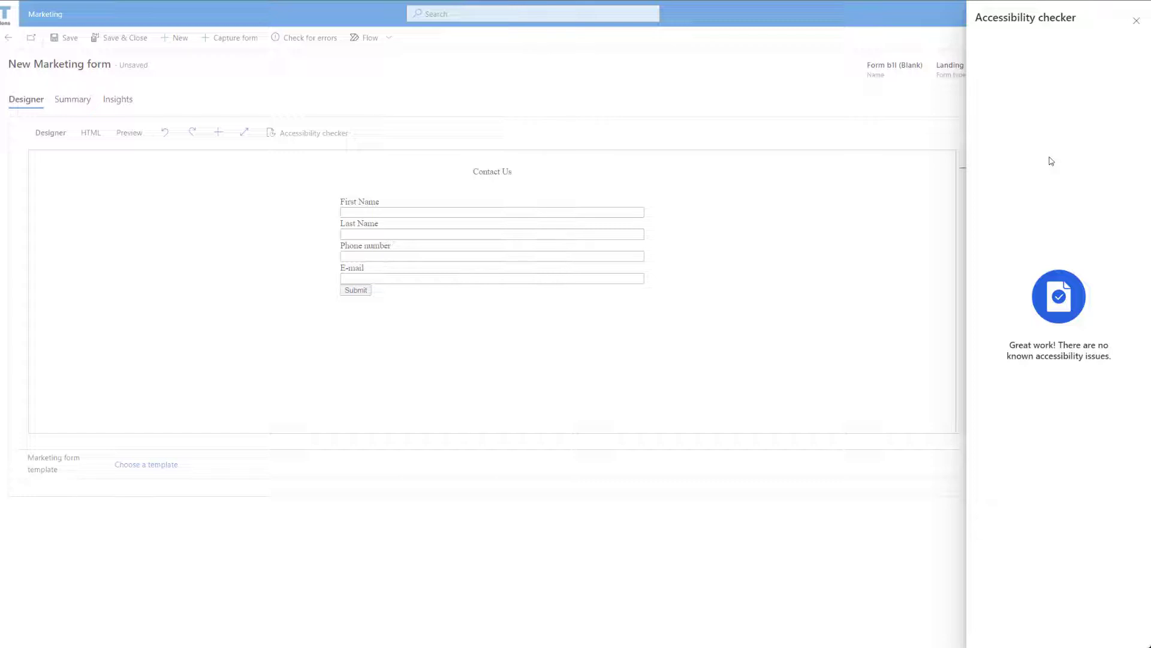
left_click(1137, 21)
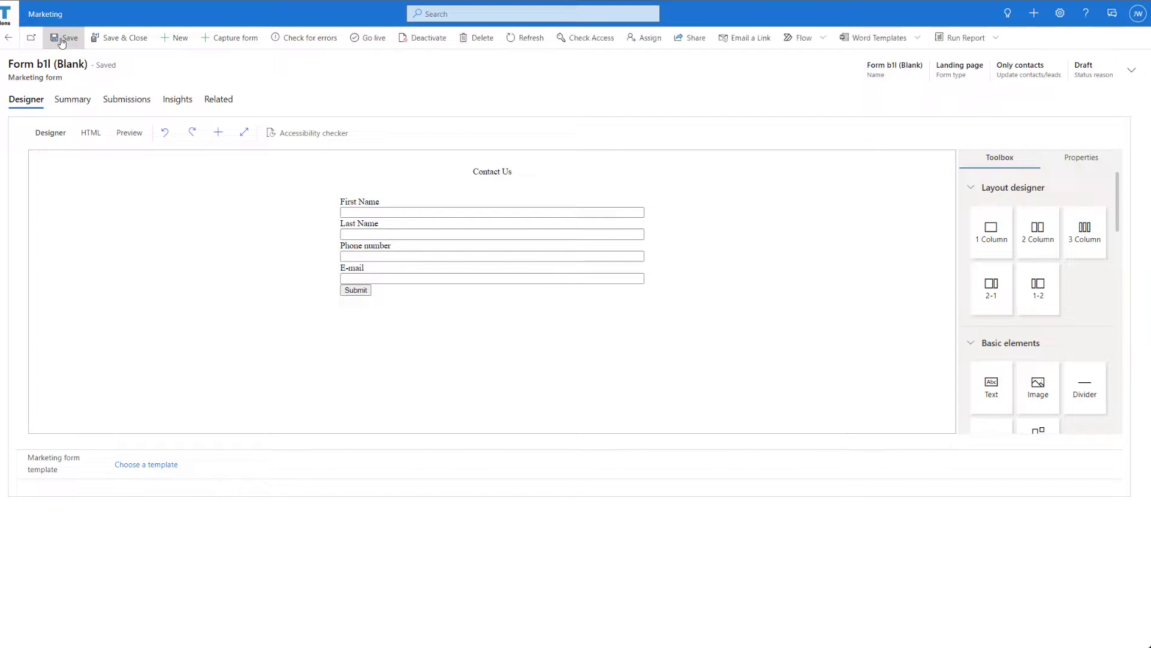
Step: On the Summary tab, review the Purpose and Visual style options, leaving both unset
left_click(72, 100)
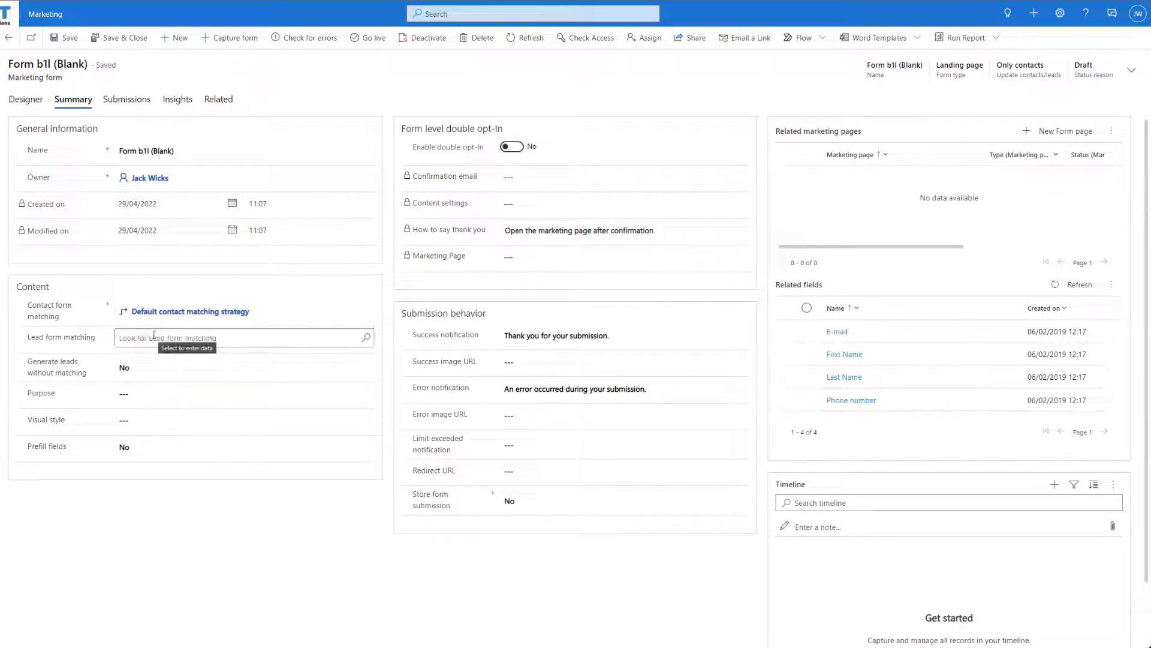
scroll(110, 339, "down", 1)
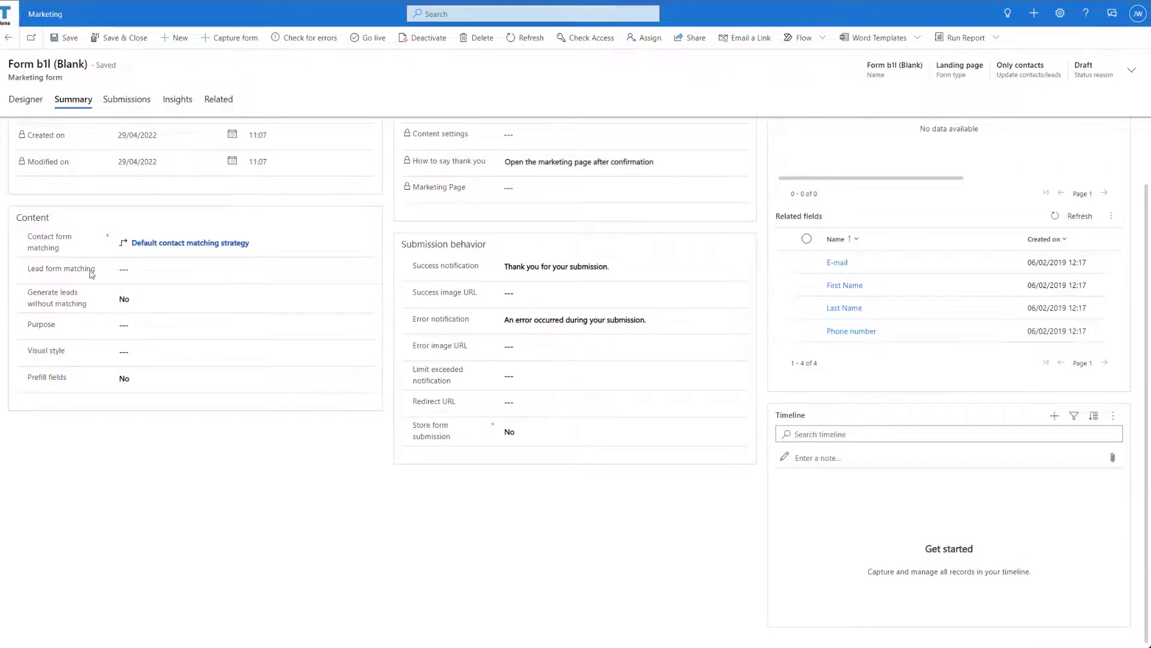
left_click(189, 325)
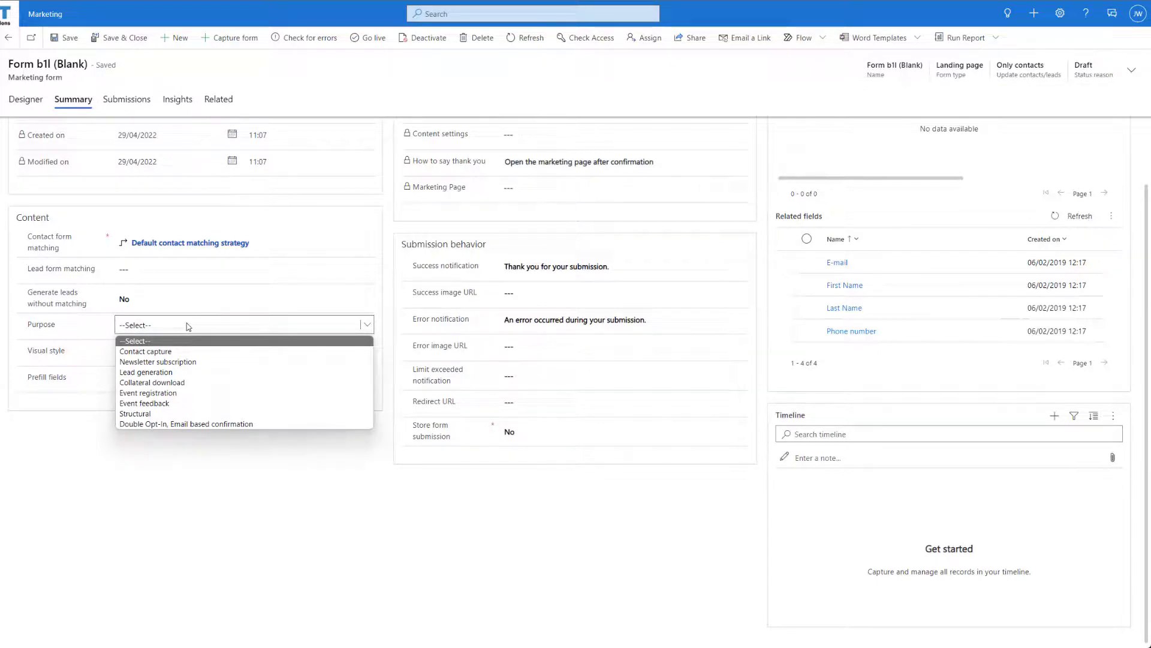
left_click(188, 325)
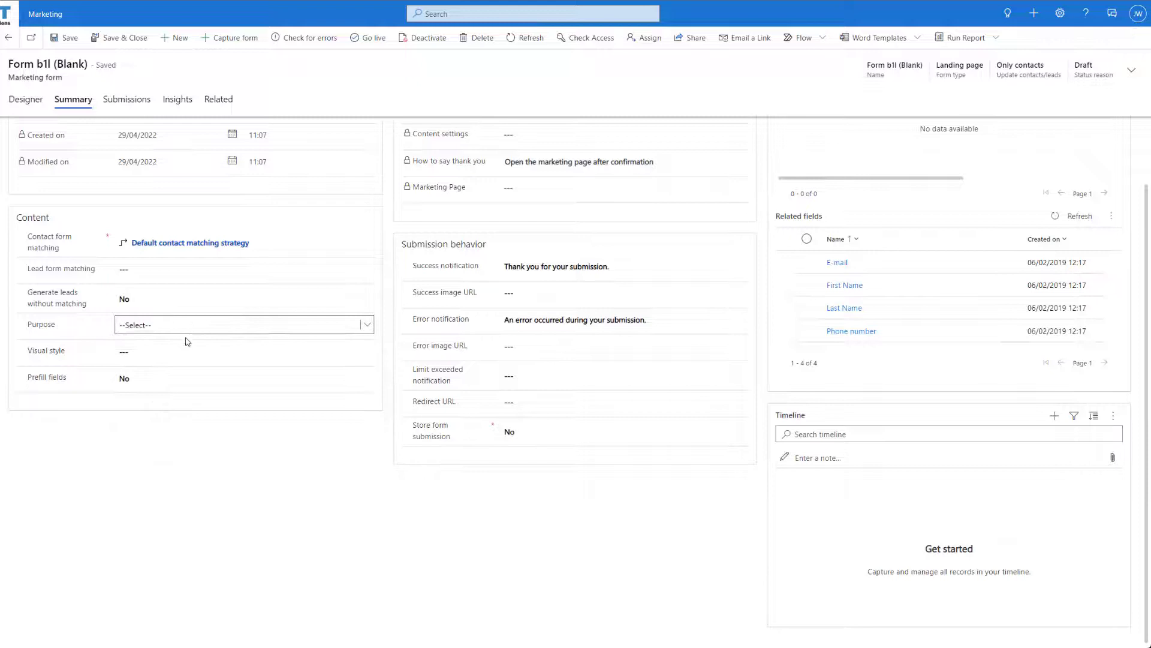
left_click(194, 356)
left_click(193, 356)
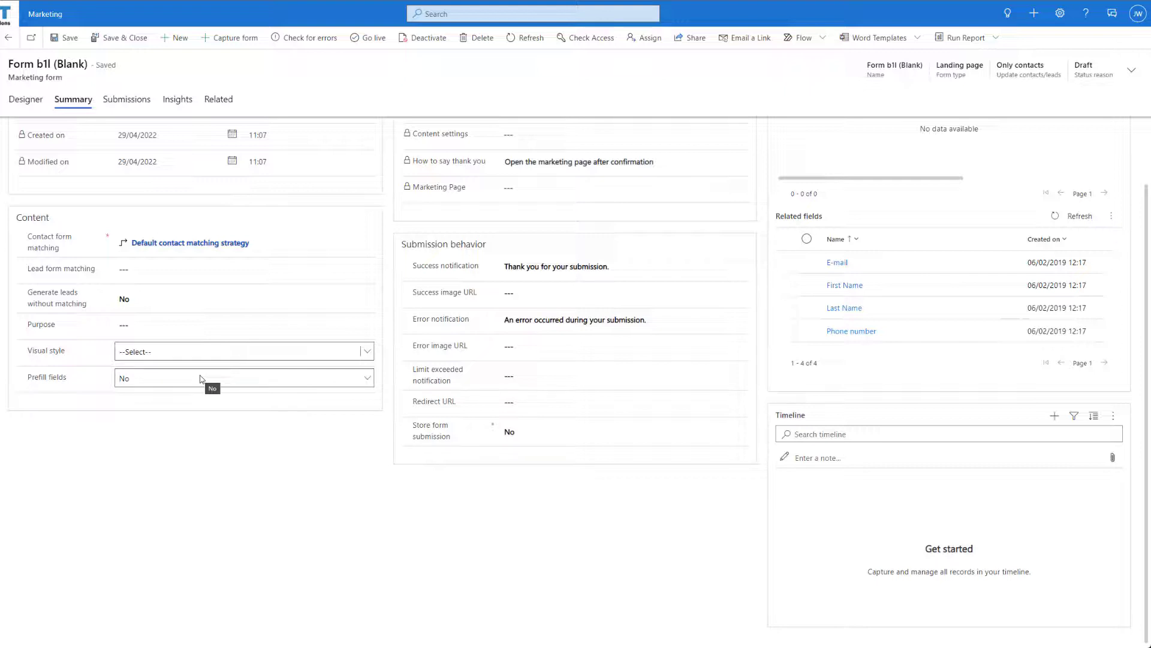
scroll(312, 384, "up", 2)
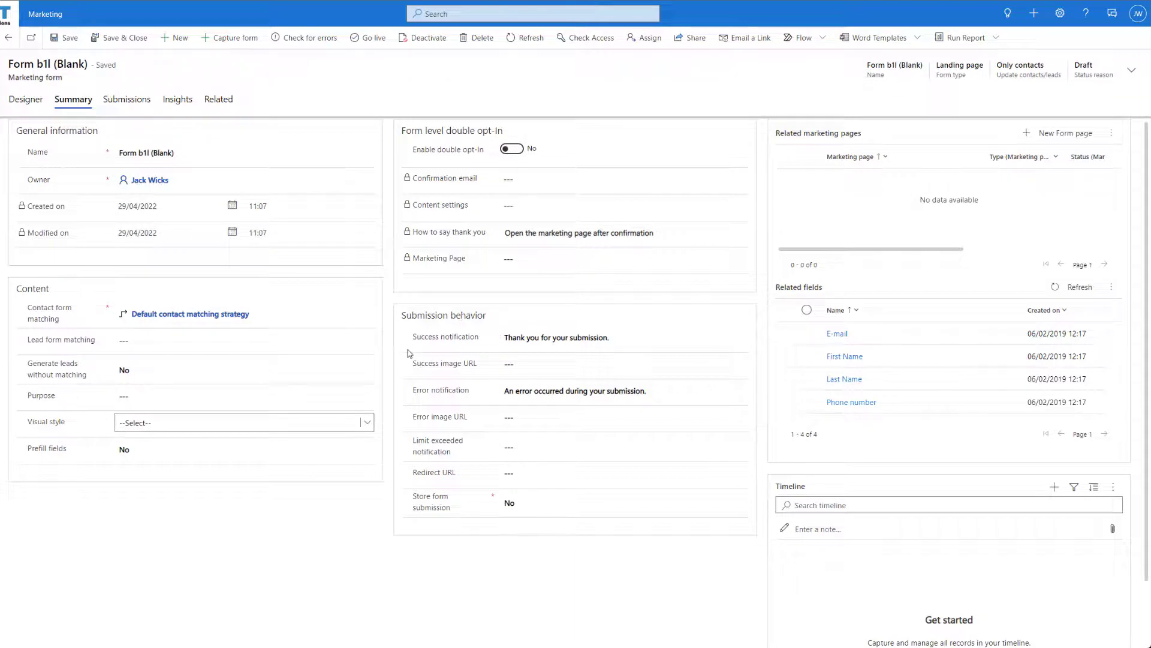
scroll(410, 377, "down", 1)
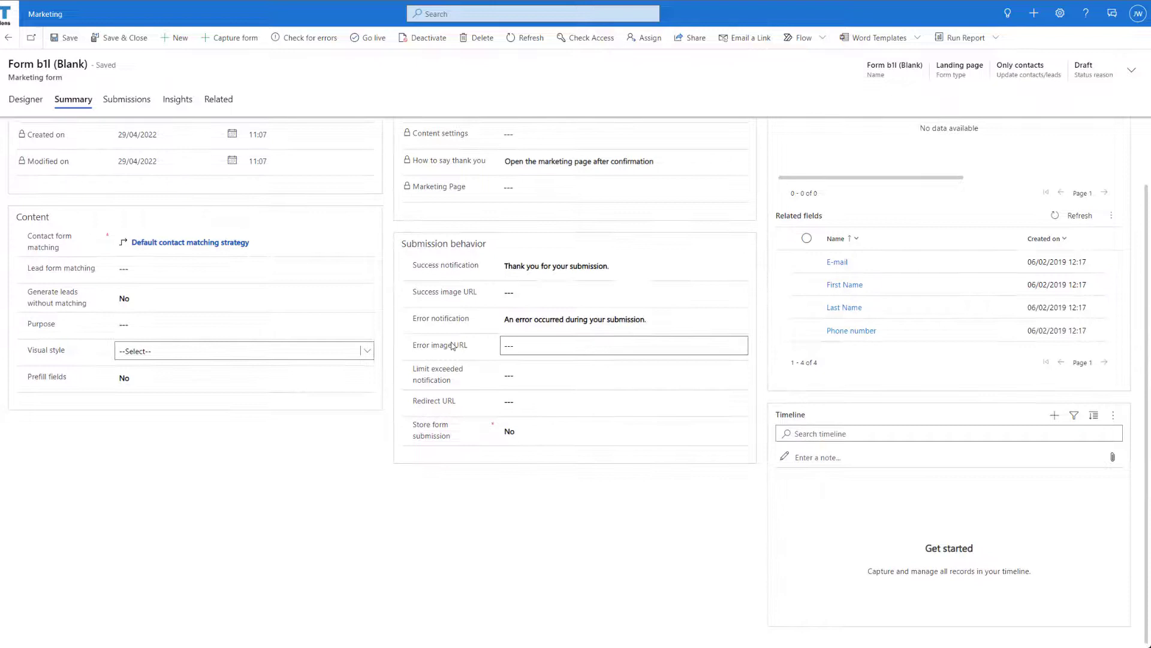
scroll(420, 345, "up", 1)
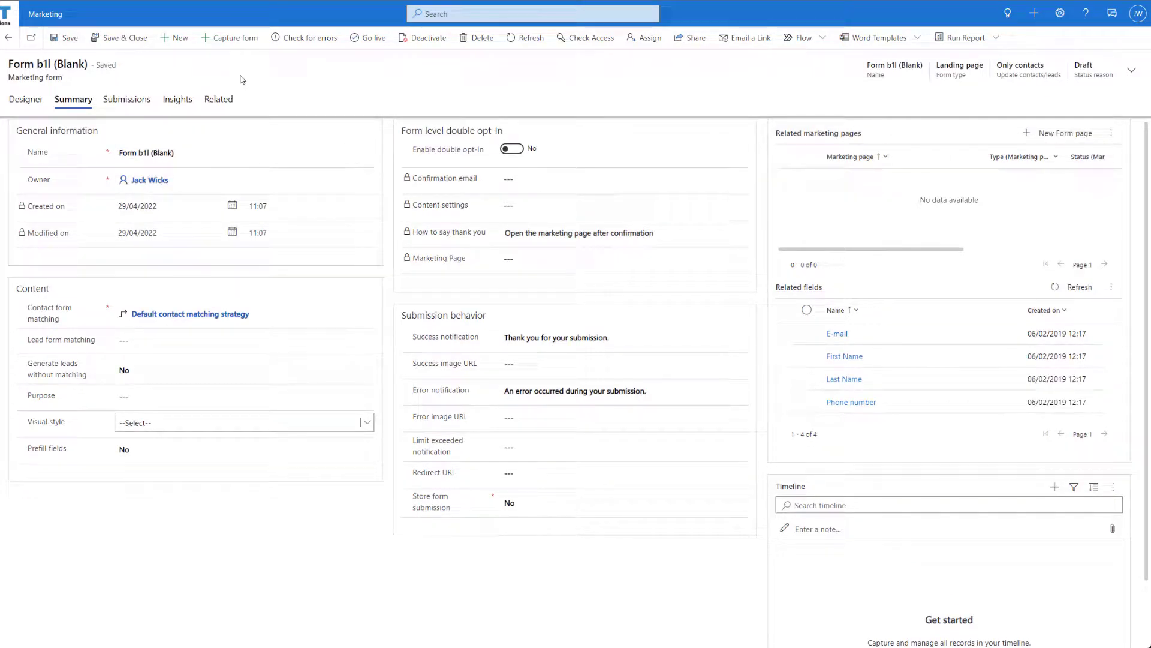
Step: Save the form and start a new Form page under Related marketing pages
left_click(75, 48)
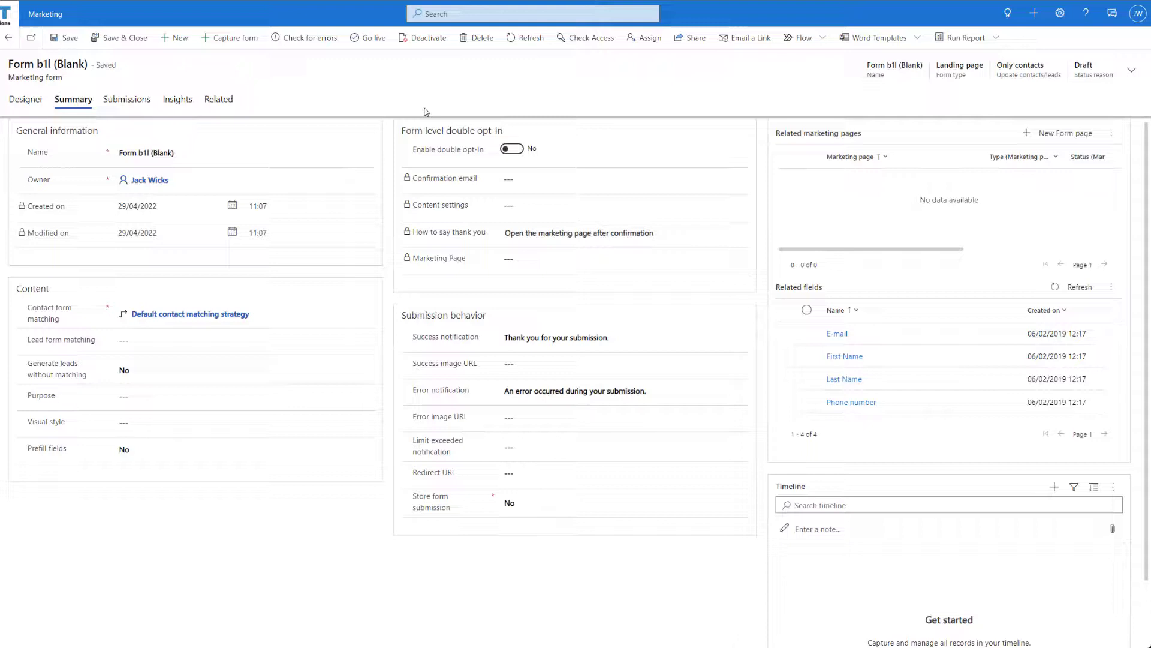
left_click(1068, 136)
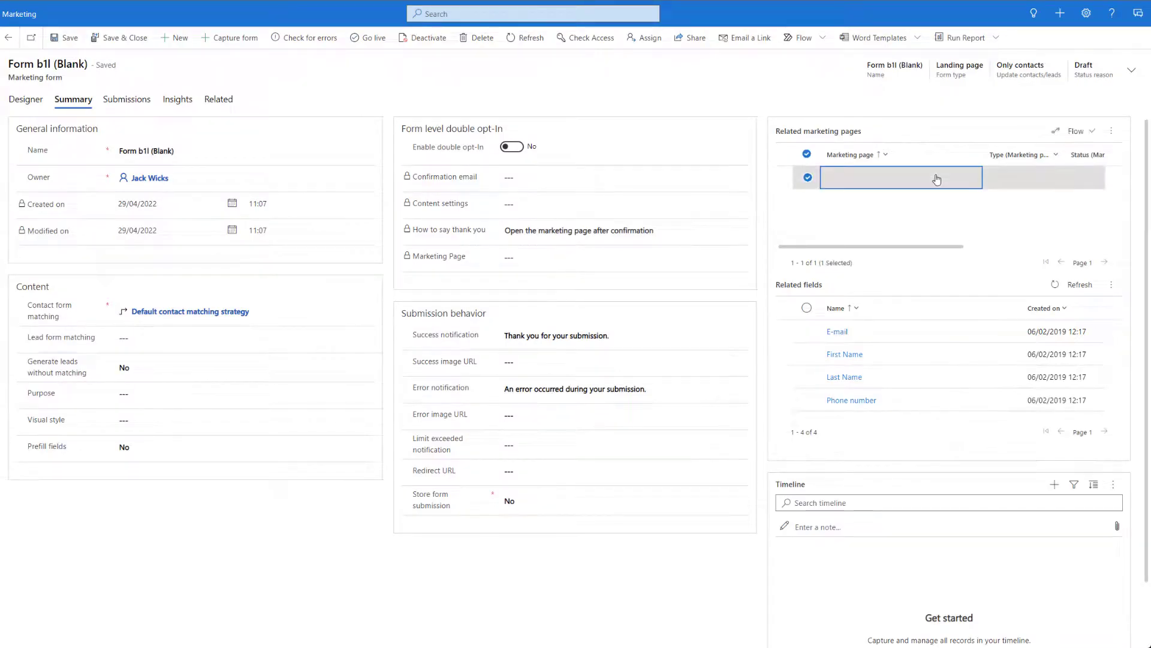
Step: Open the new form page record and set its external hosting format to iframe
double_click(937, 179)
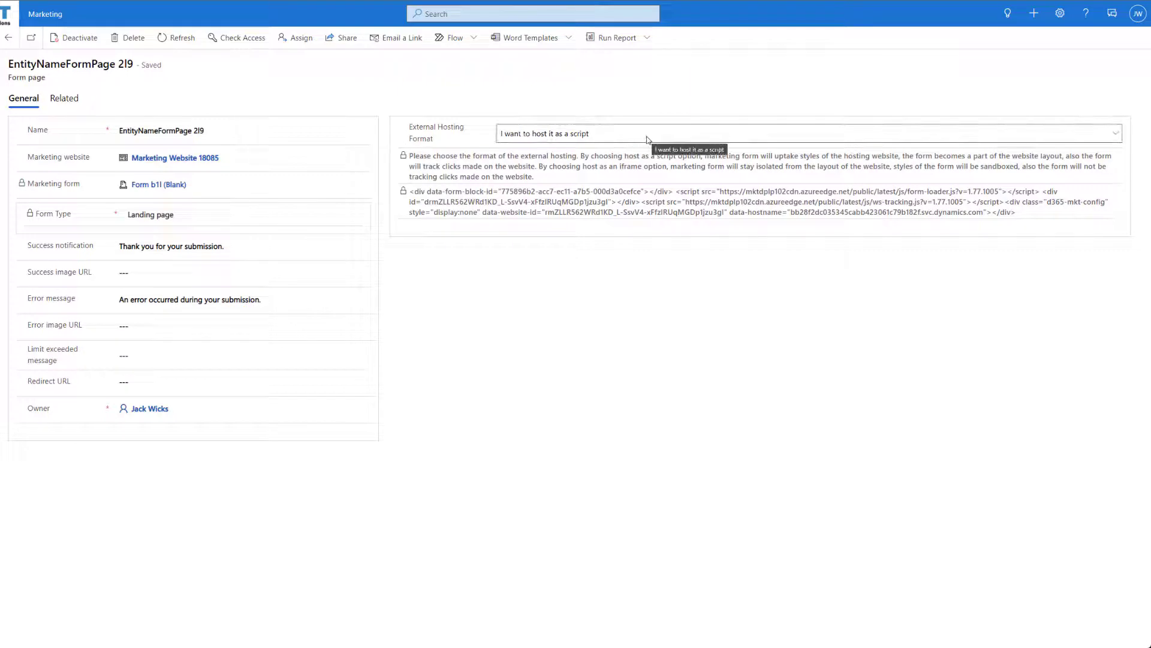
left_click(627, 134)
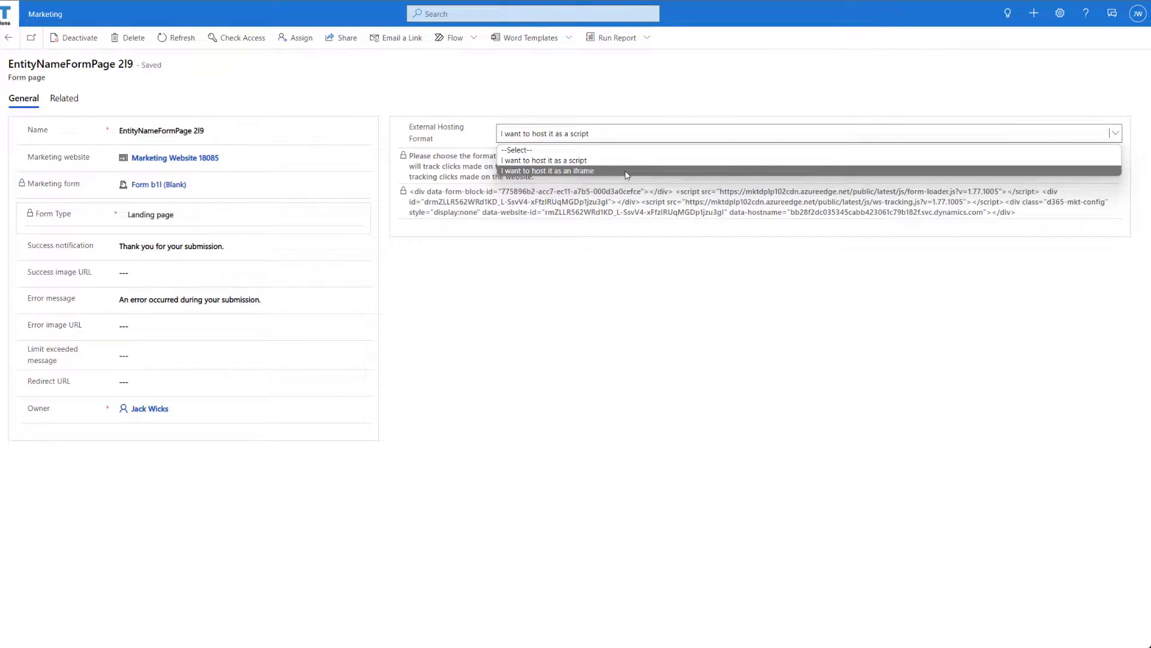
left_click(559, 172)
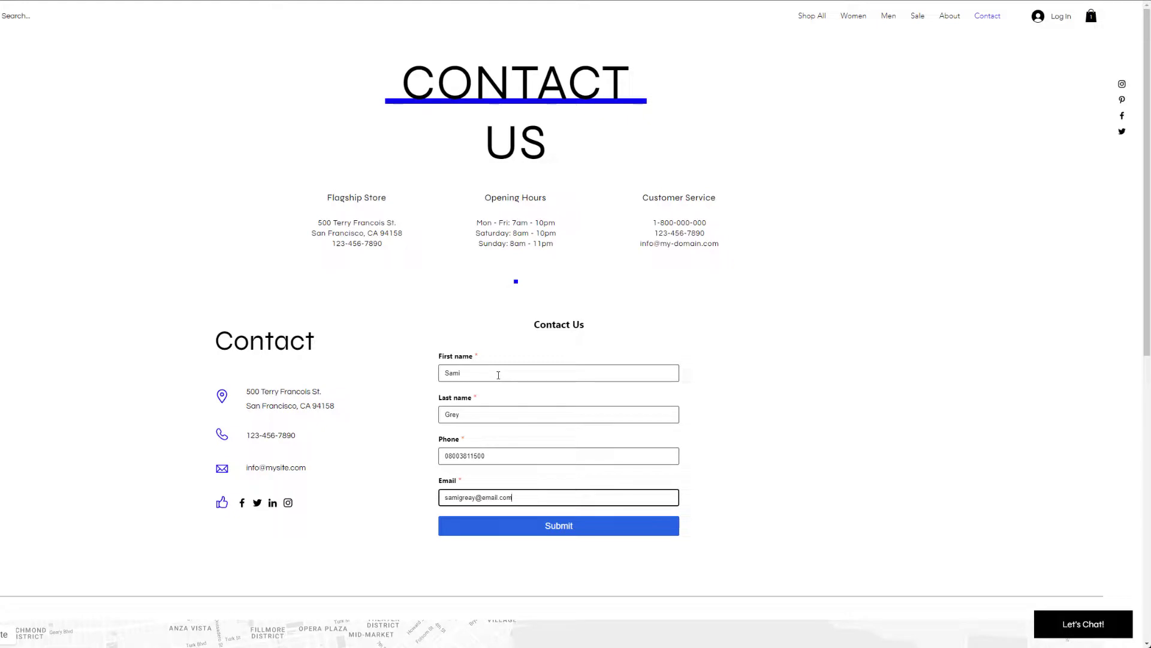
Step: Submit the website Contact Us form filled with the test contact's details
left_click(539, 526)
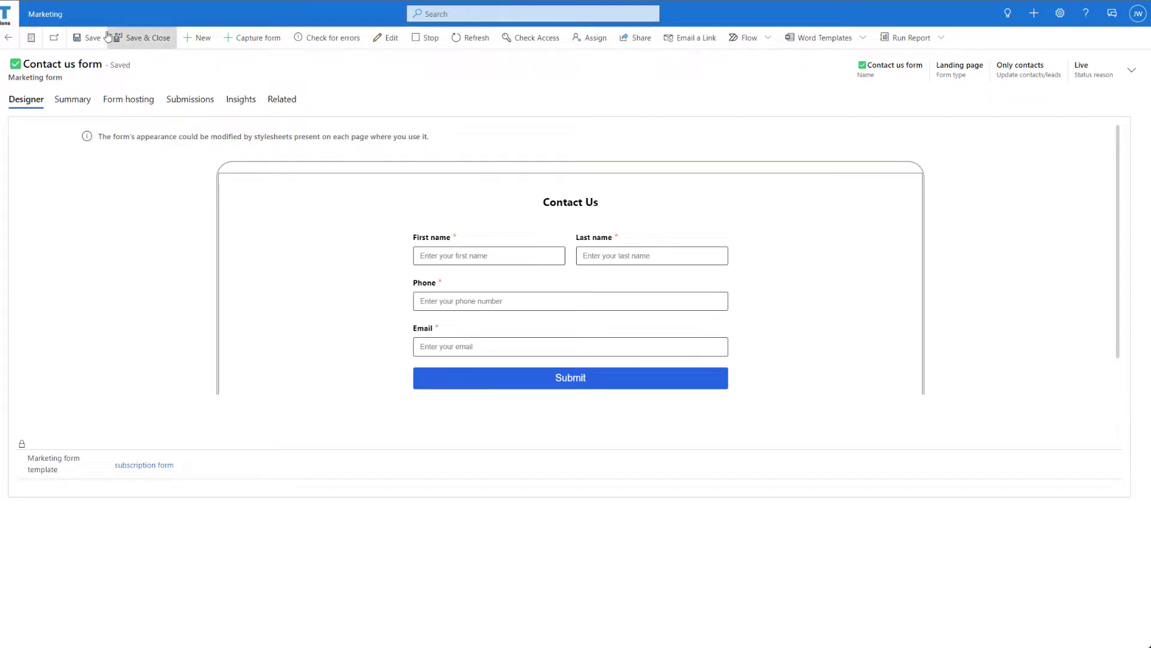
Step: Refresh the Contact us form's Submissions list and select the new pending test entry
left_click(175, 101)
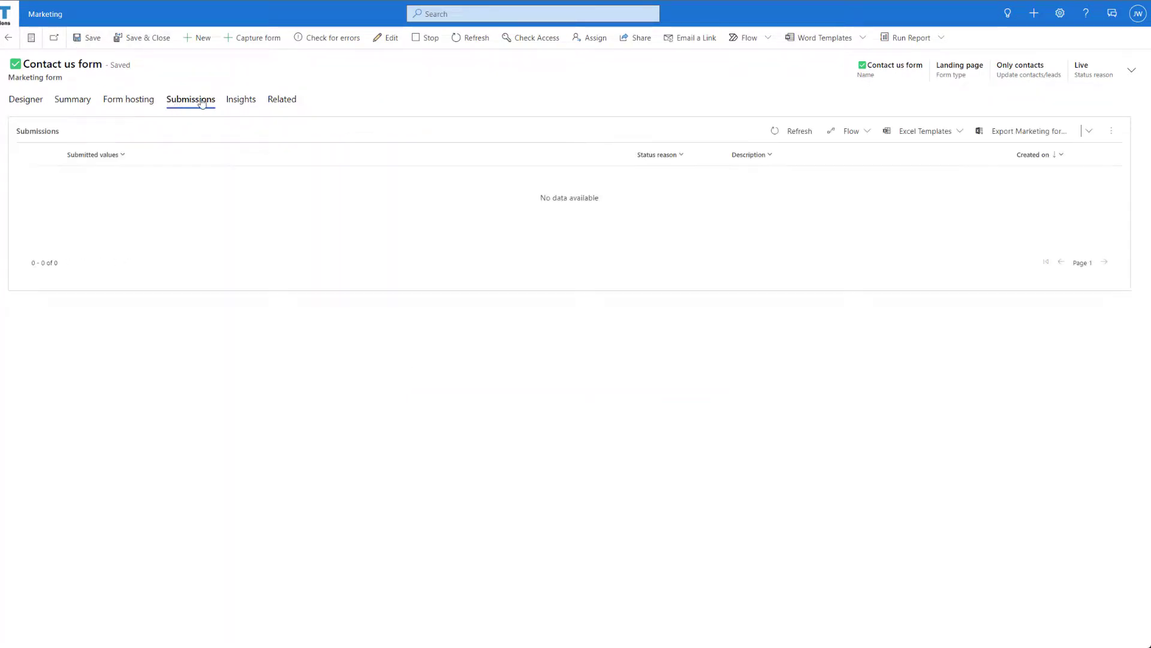
left_click(774, 131)
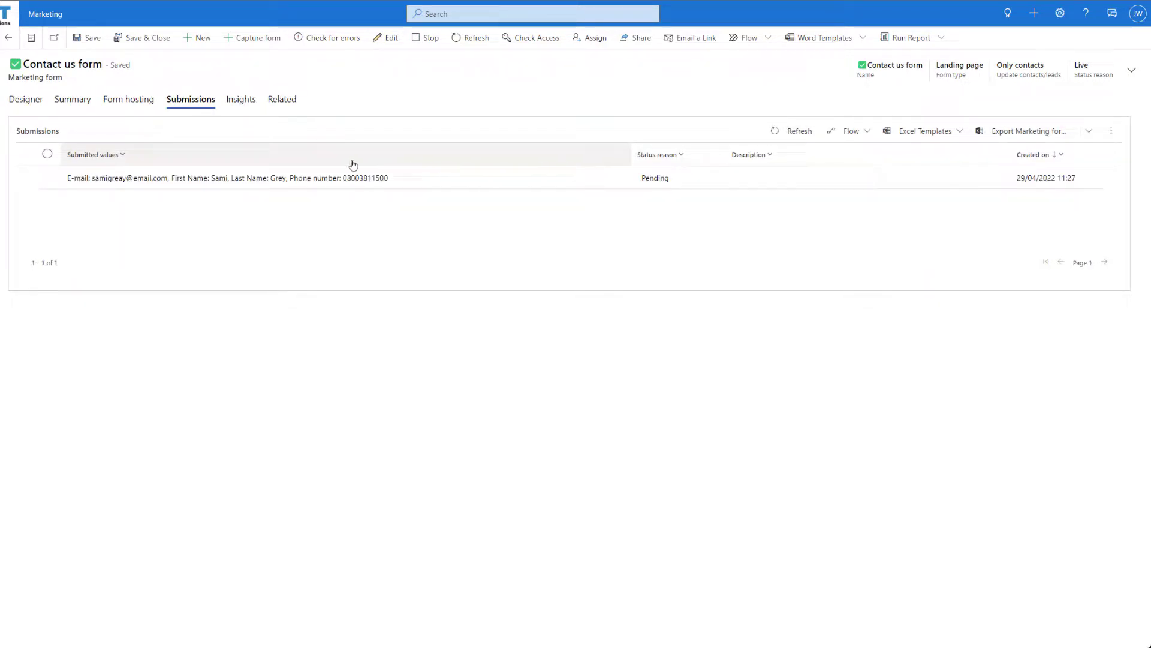
mouse_move(360, 178)
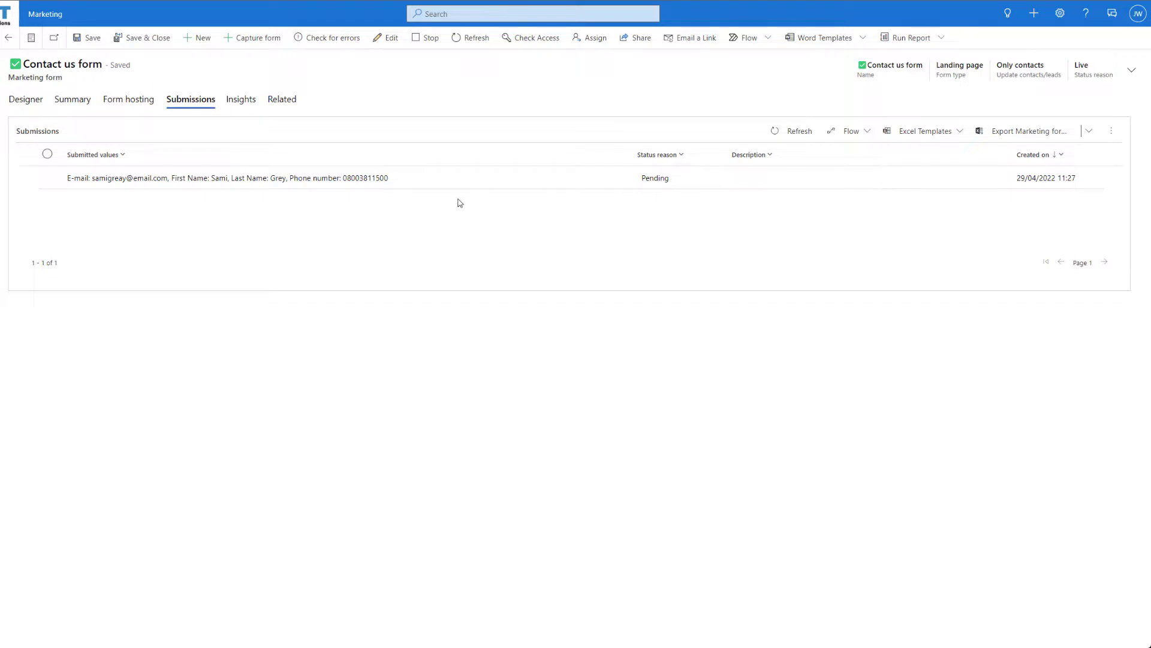
left_click(442, 185)
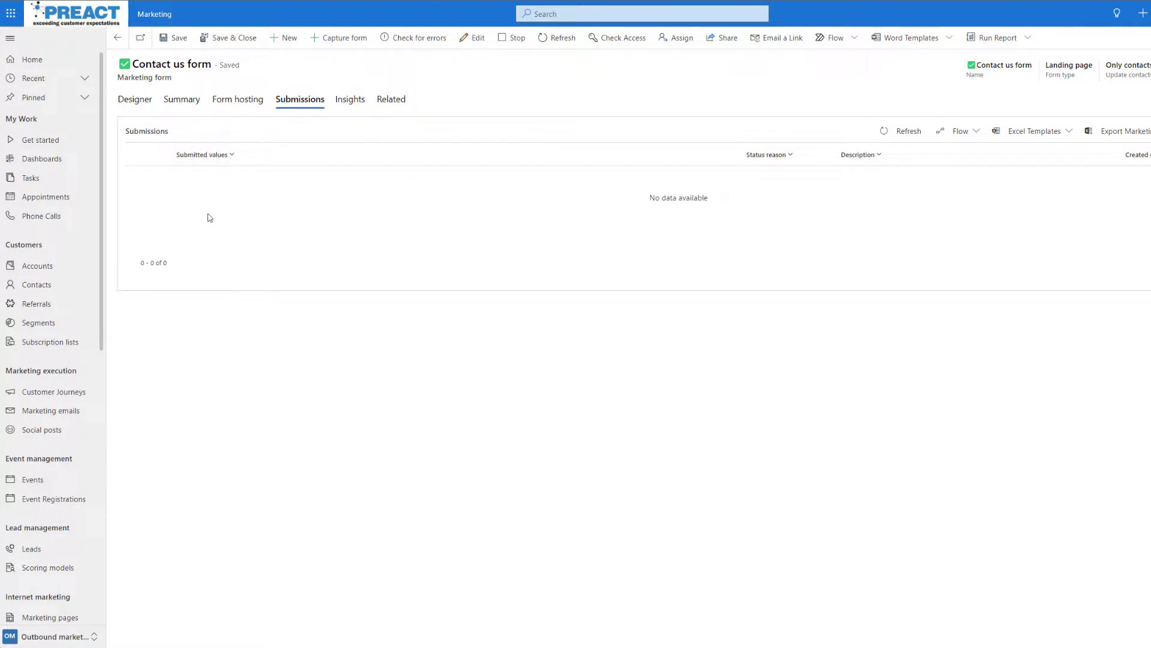
Step: Browse the form's Insights Overview, Submissions and Visits, ending on the six submissions
left_click(348, 99)
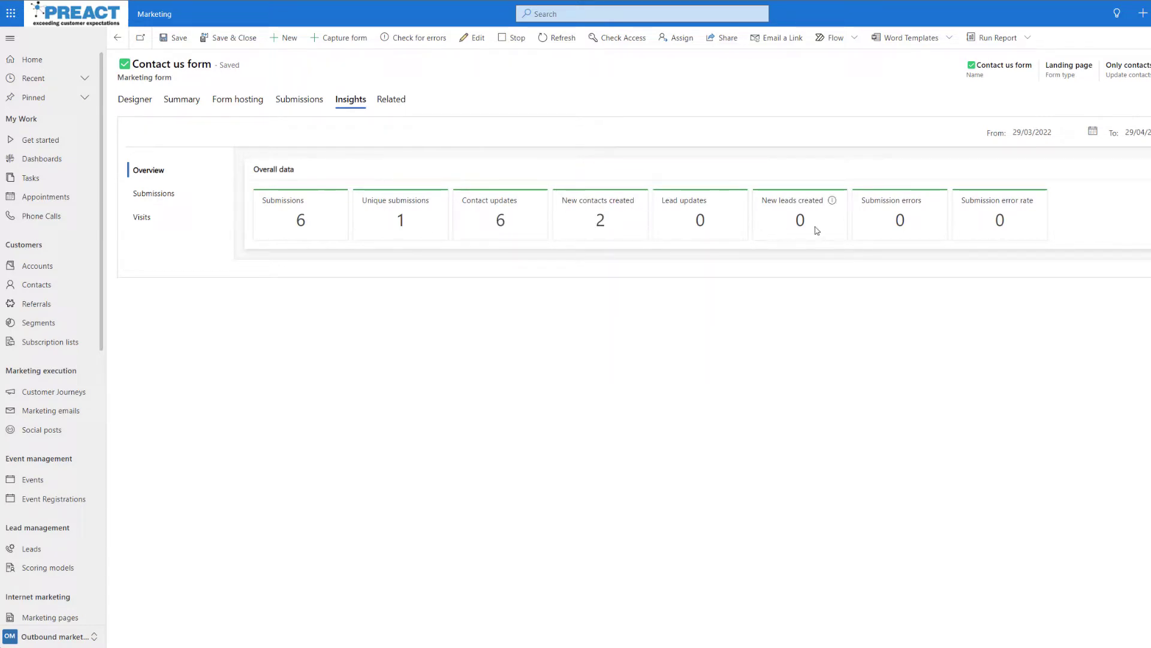
left_click(184, 200)
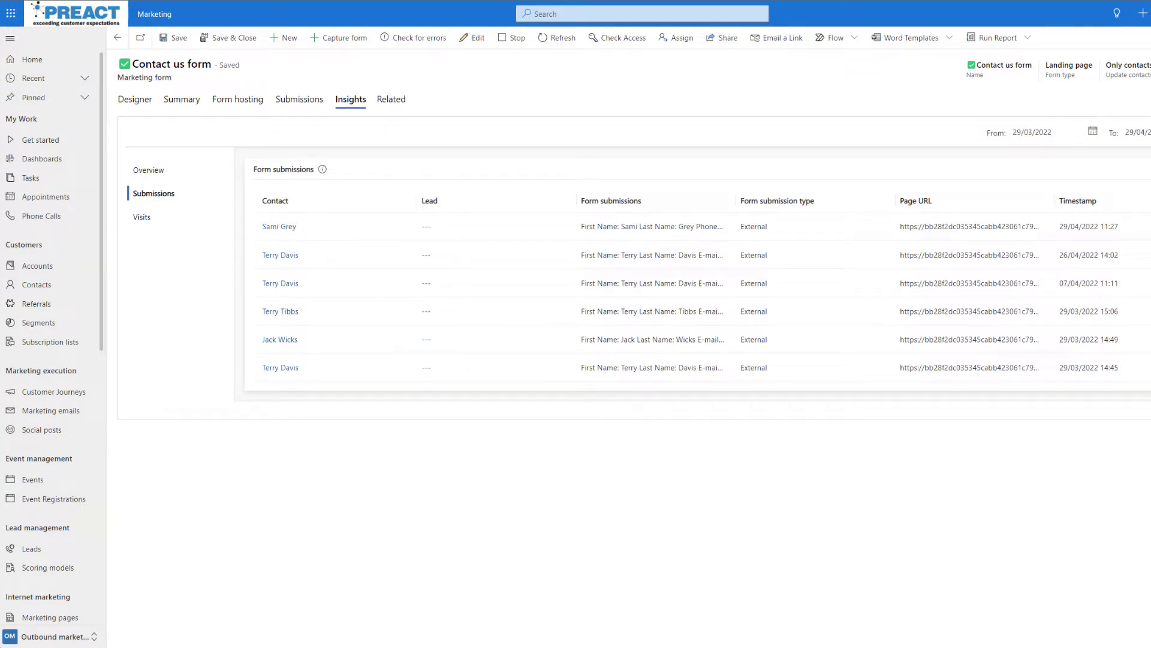
left_click(179, 222)
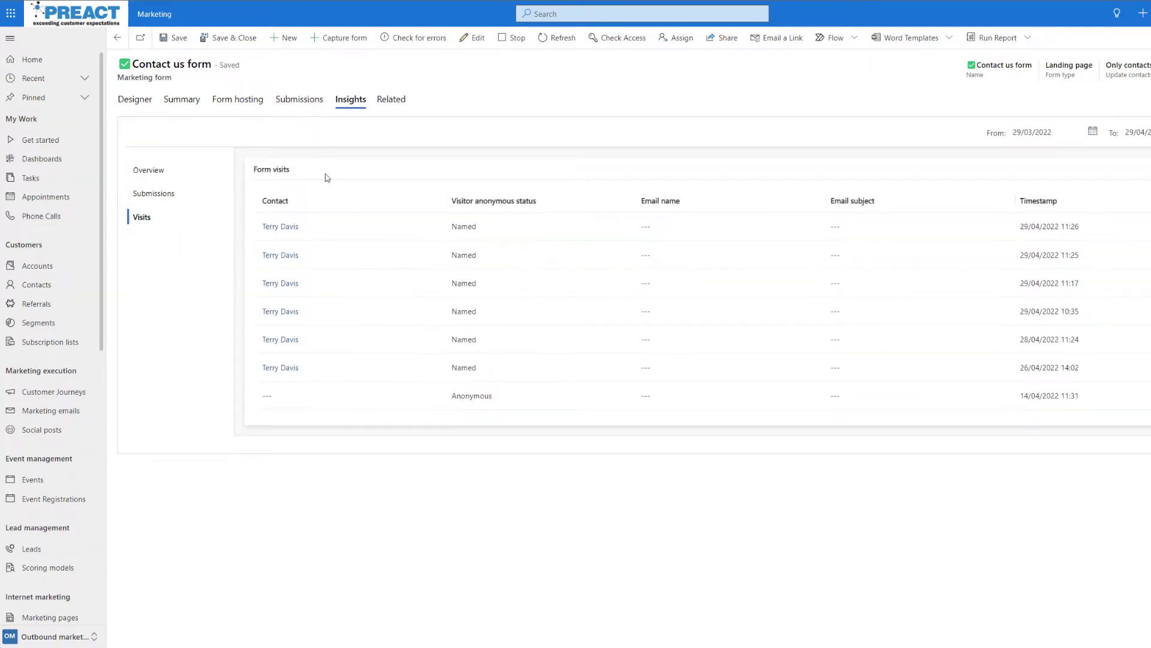
left_click(193, 203)
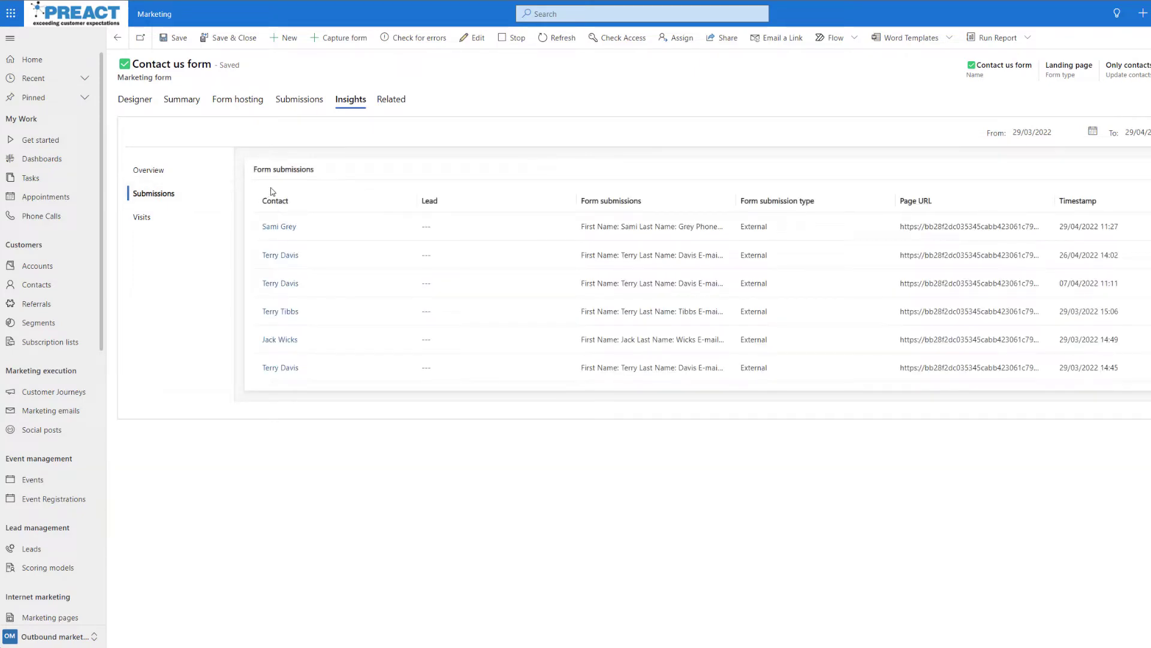
left_click(267, 227)
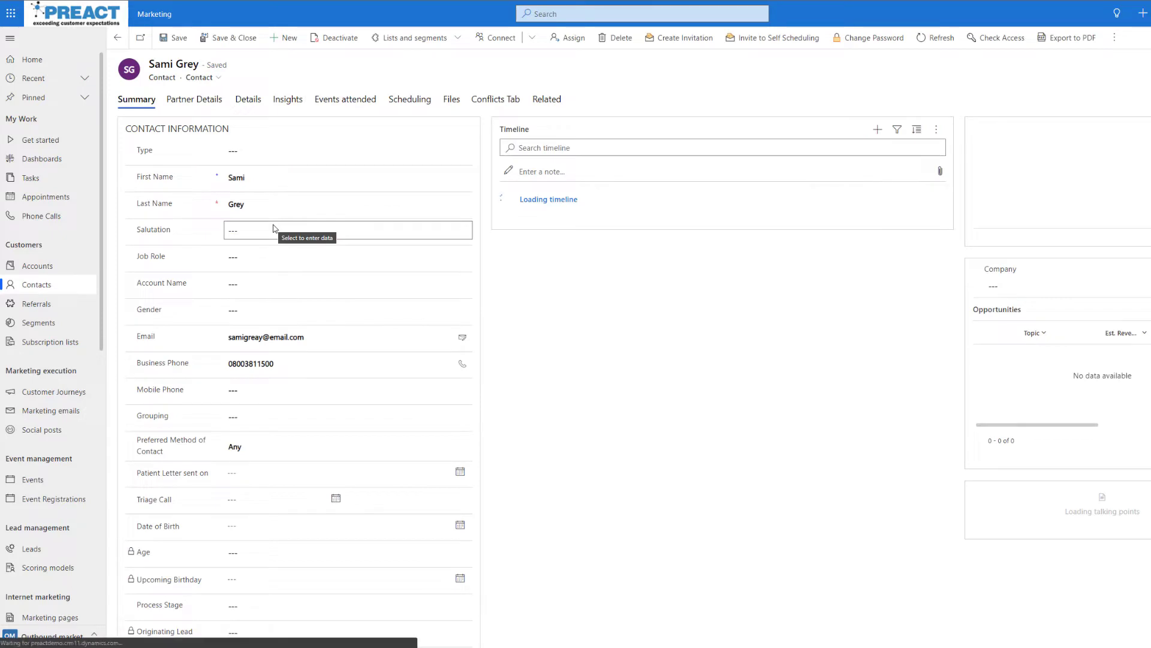